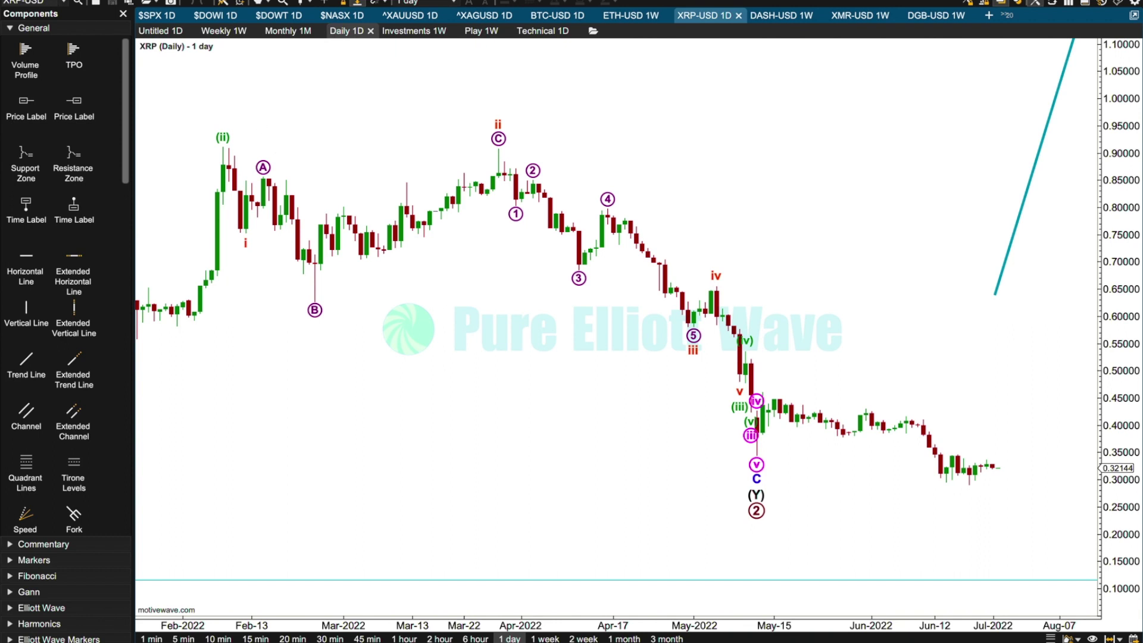
# Step: Dismiss the iShowU Instant menu and bring up MotiveWave's File menu
pyautogui.click(119, 0)
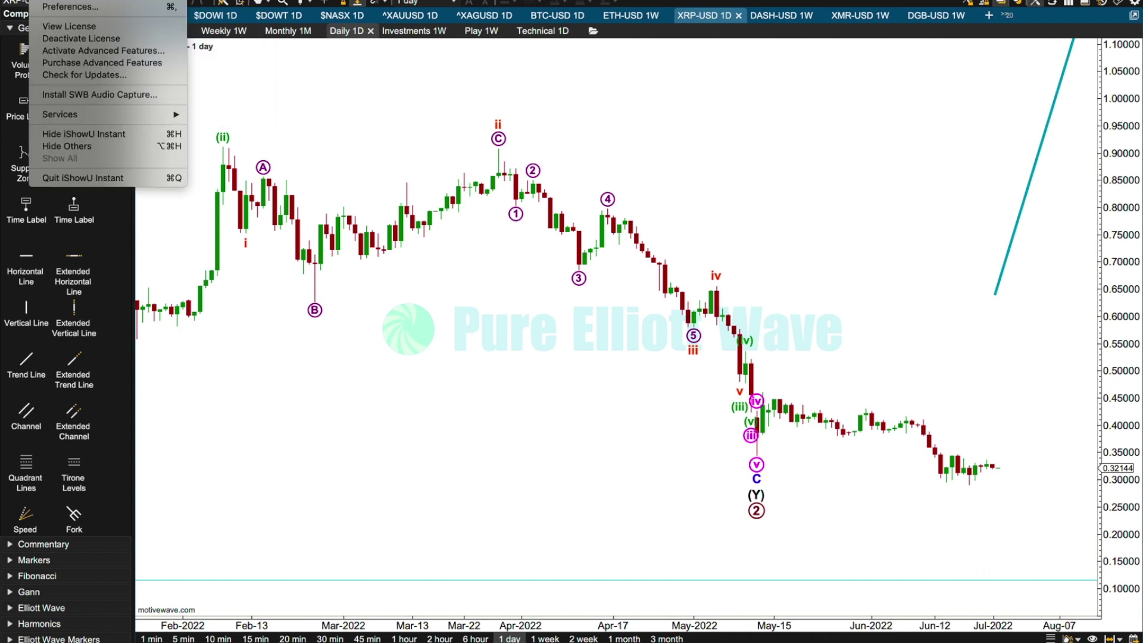
pyautogui.click(314, 111)
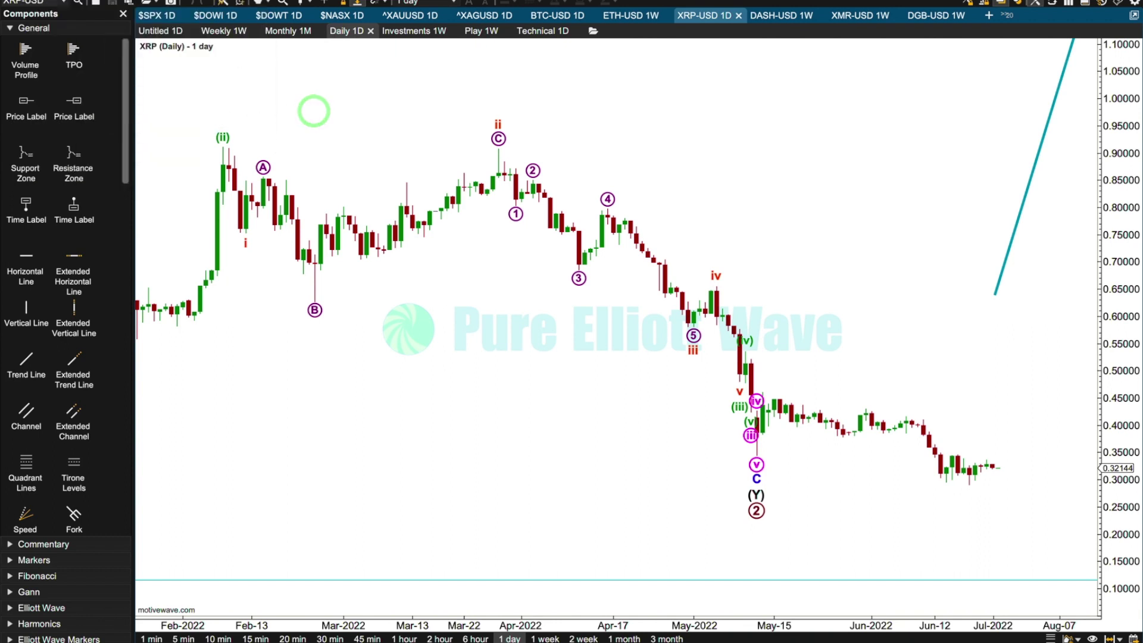
pyautogui.click(107, 0)
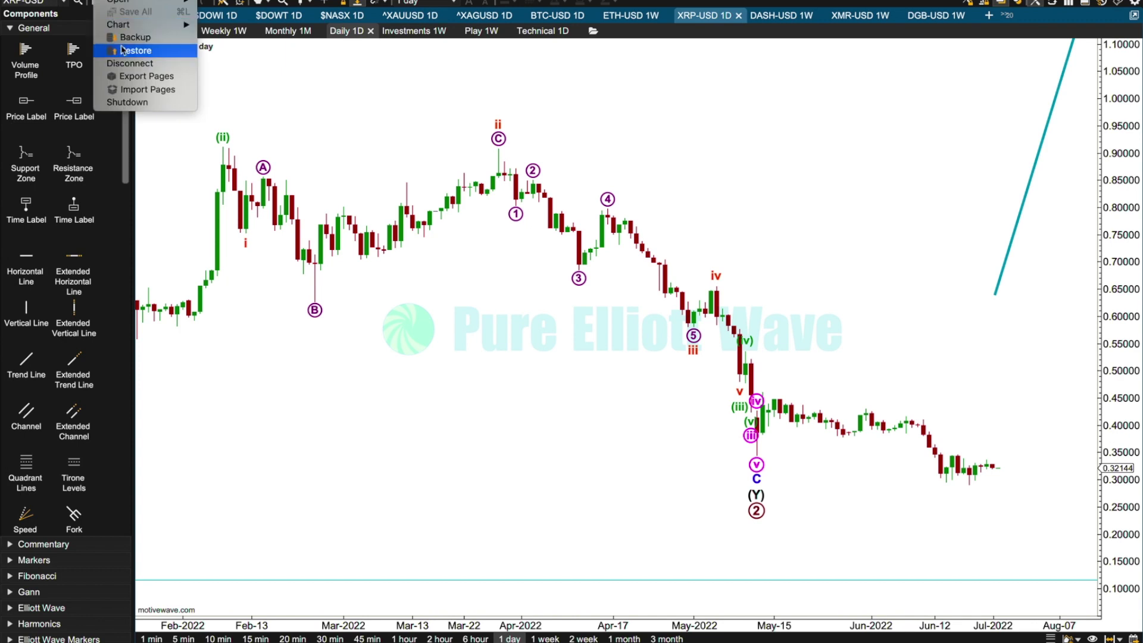
# Step: Add XRP-USD (1).csv as a CSV import with Monitor and Adjust for Stock Splits unchecked
pyautogui.moveTo(132, 27)
pyautogui.click(260, 111)
pyautogui.click(772, 225)
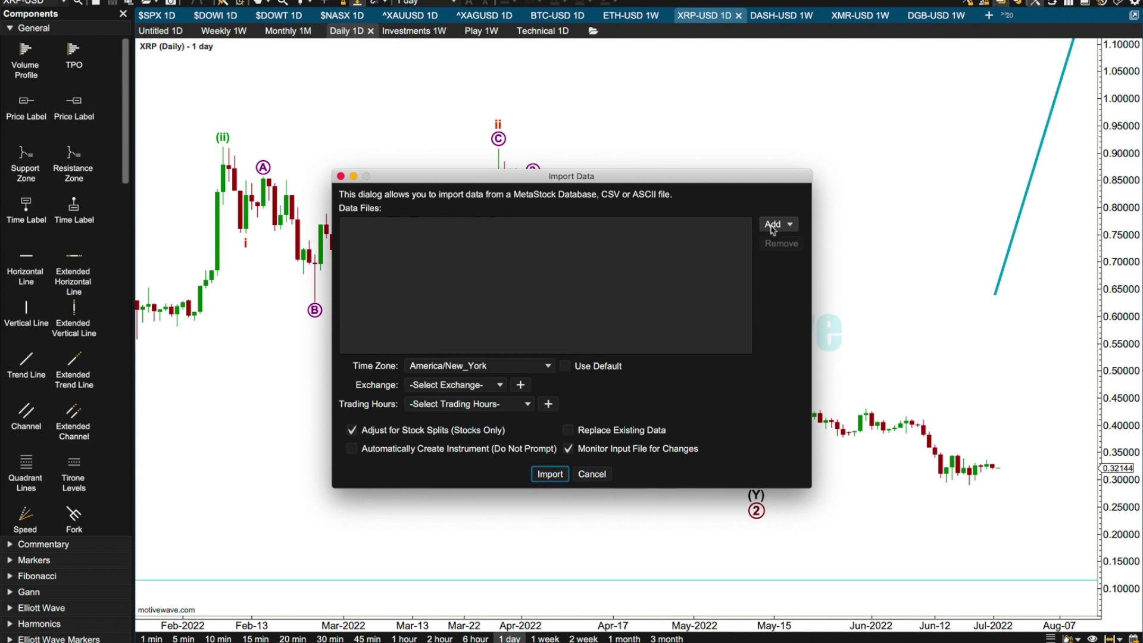
pyautogui.click(773, 241)
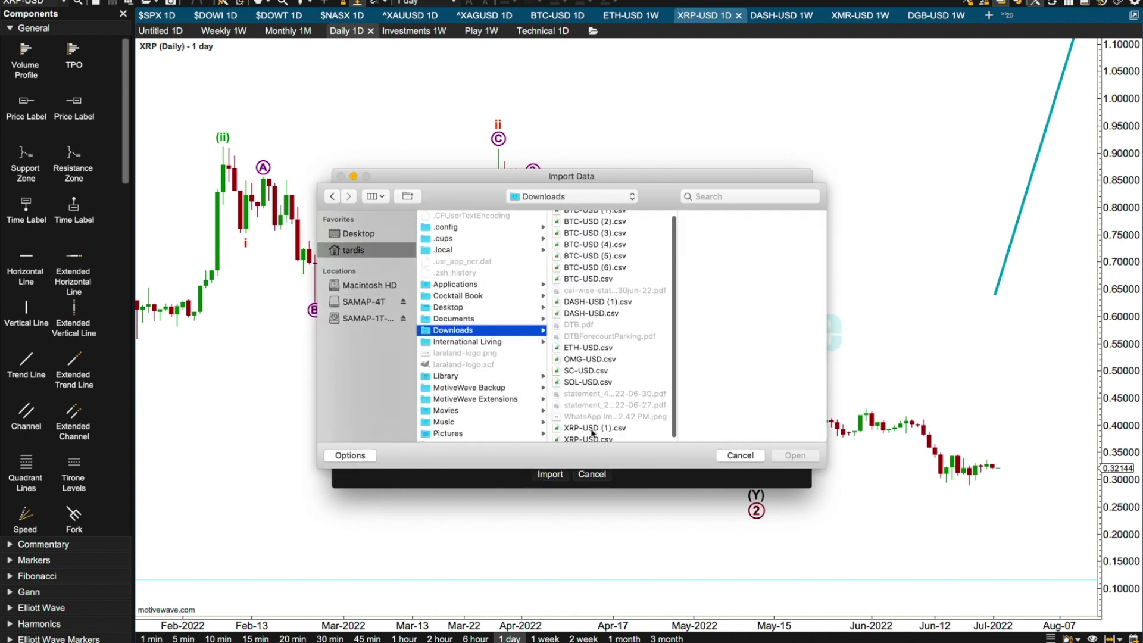
pyautogui.click(593, 429)
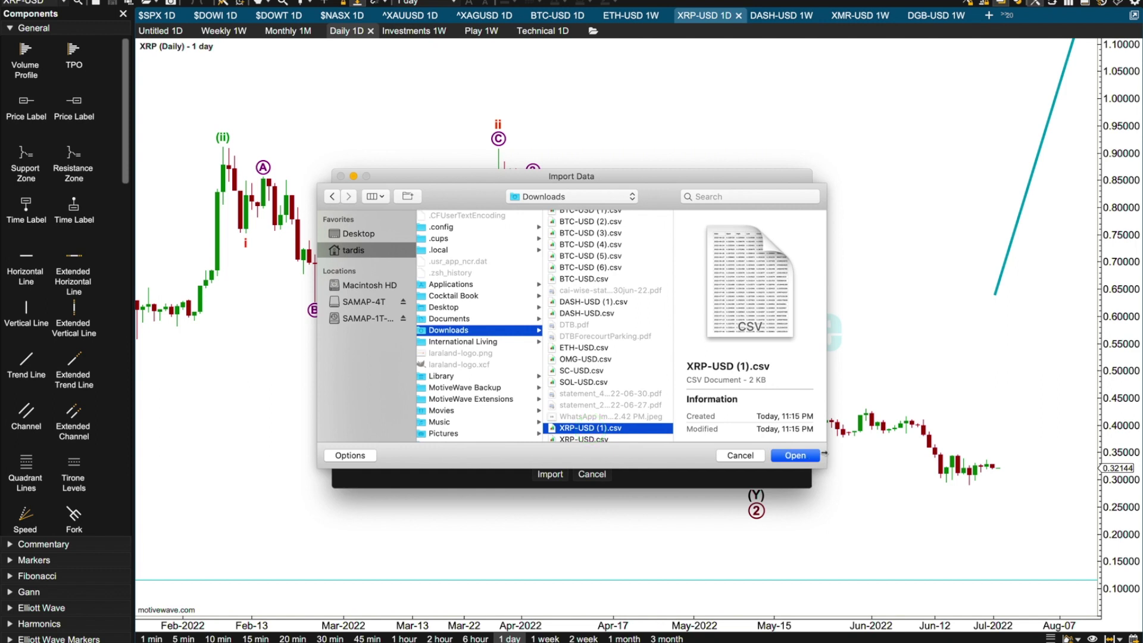
pyautogui.click(800, 456)
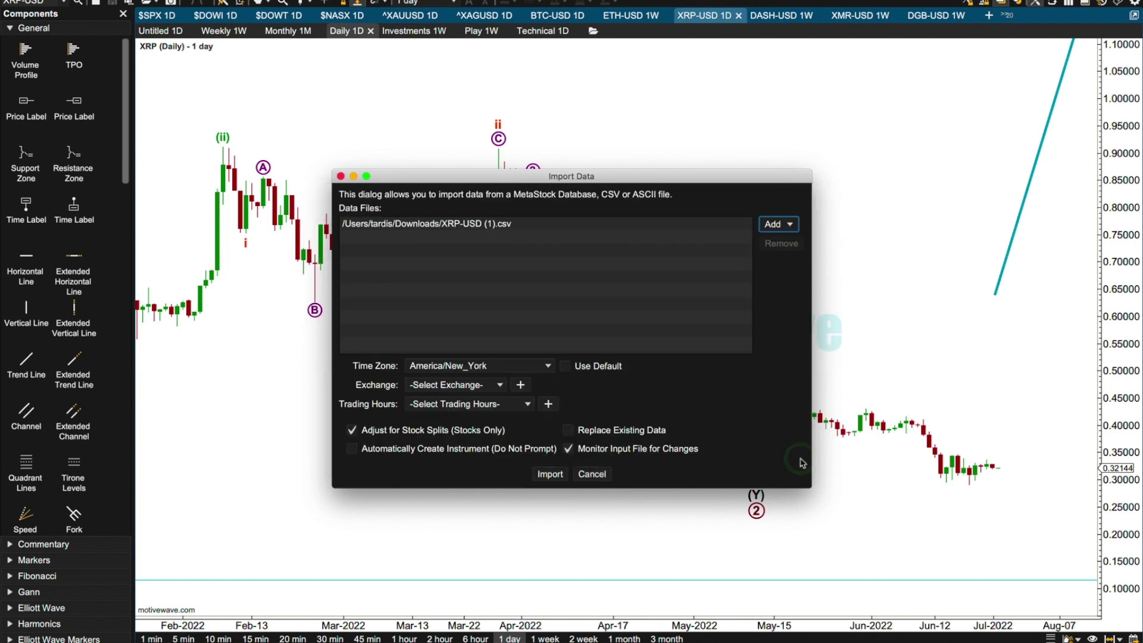
pyautogui.click(569, 449)
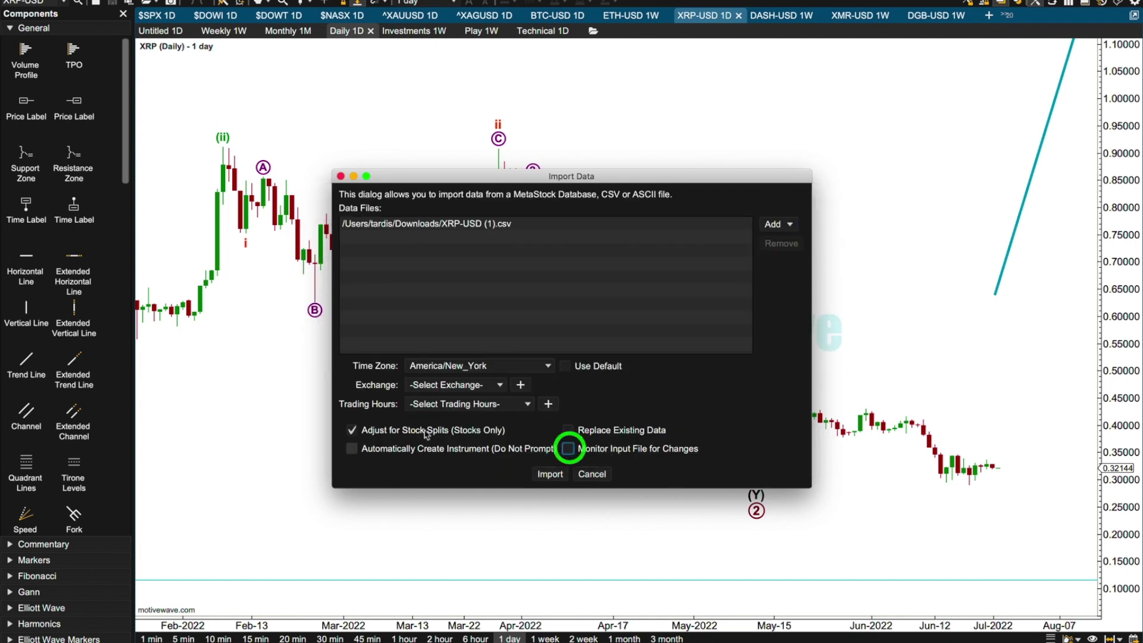
pyautogui.click(352, 430)
# Step: Import the XRP data, then move wave 2 to the June low and waves iii and iv to new extremes
pyautogui.click(547, 475)
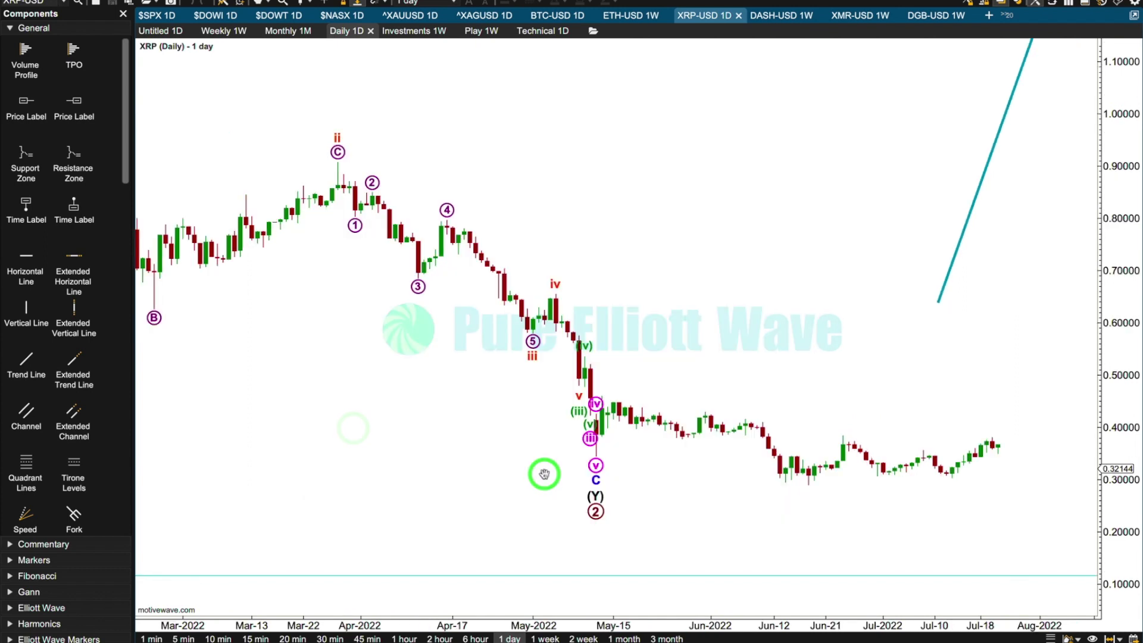
pyautogui.moveTo(596, 512); pyautogui.dragTo(807, 489)
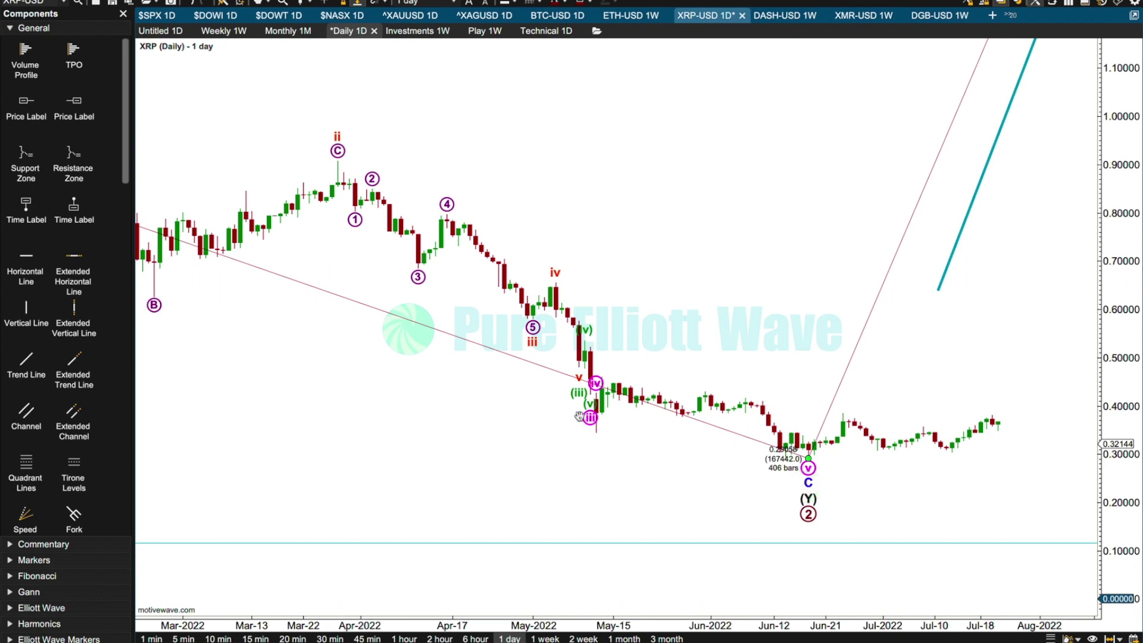
pyautogui.moveTo(590, 419); pyautogui.dragTo(596, 427)
pyautogui.moveTo(596, 386)
pyautogui.mouseDown()
pyautogui.moveTo(606, 365)
pyautogui.moveTo(757, 376)
pyautogui.moveTo(744, 395)
pyautogui.mouseUp()
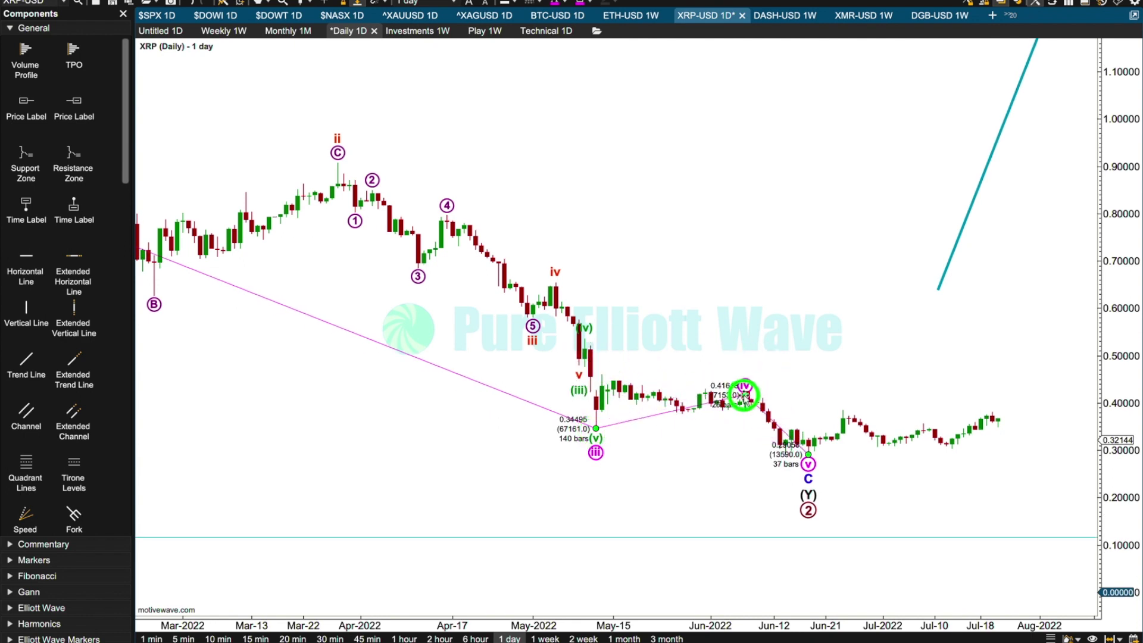
# Step: Pan and zoom the daily time axis to focus on May through July 2022
pyautogui.moveTo(416, 442); pyautogui.dragTo(784, 465)
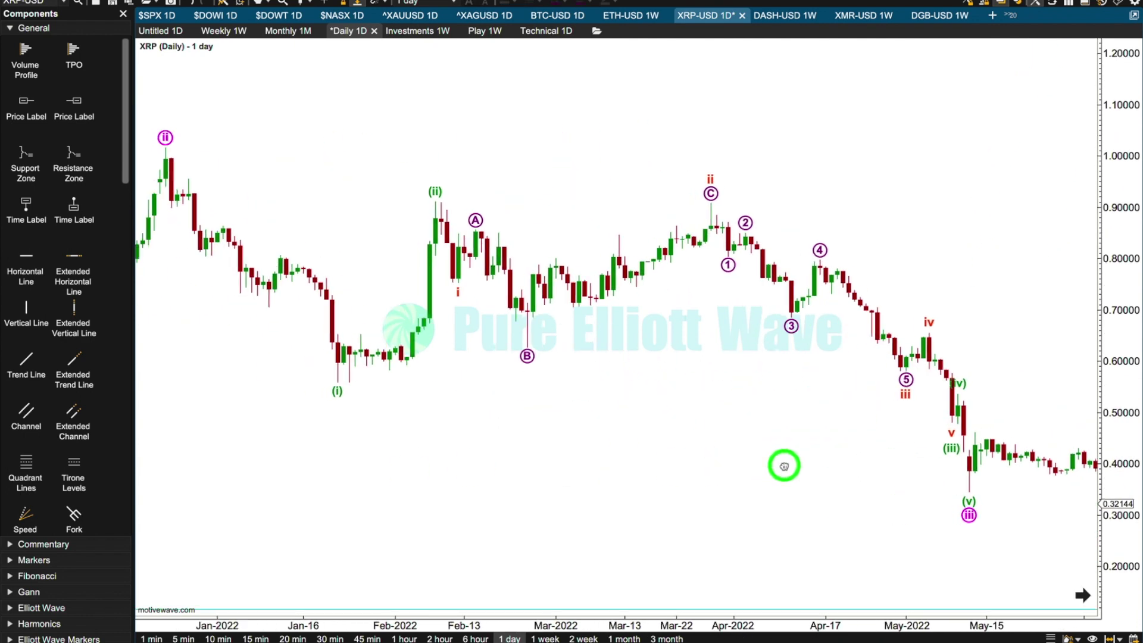
pyautogui.moveTo(572, 622); pyautogui.dragTo(588, 620)
pyautogui.moveTo(597, 501)
pyautogui.mouseDown()
pyautogui.moveTo(467, 500)
pyautogui.moveTo(584, 504)
pyautogui.mouseUp()
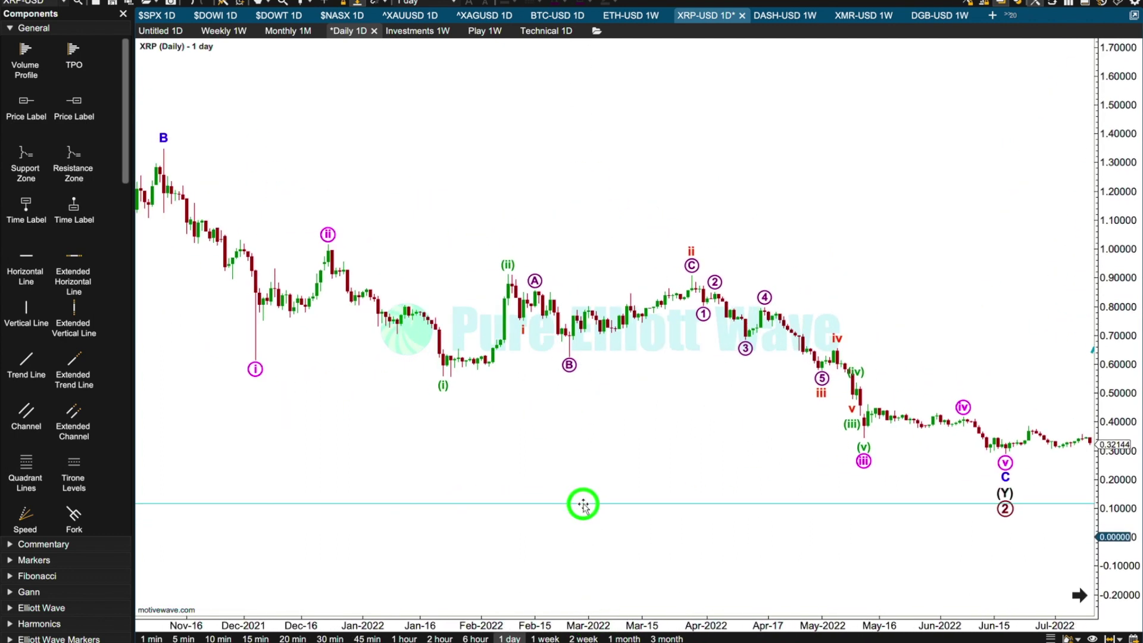
pyautogui.moveTo(718, 619); pyautogui.dragTo(637, 612)
pyautogui.click(606, 323)
# Step: Decompose wave iv into an (a)-(e) triangle and show its channel lines
pyautogui.rightClick(580, 342)
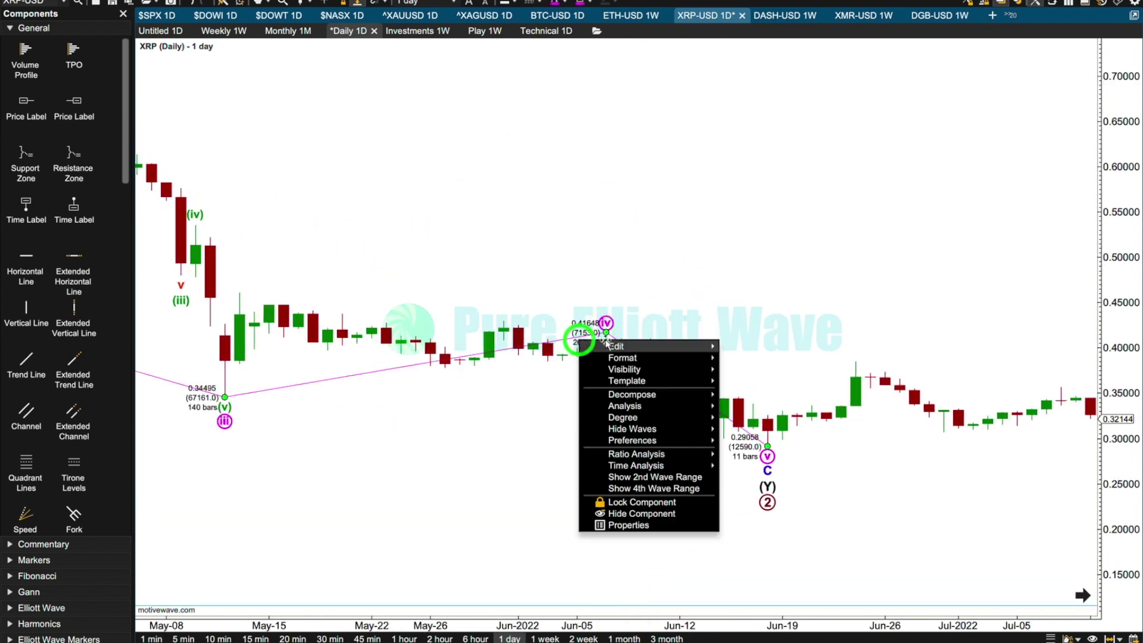
pyautogui.moveTo(706, 402)
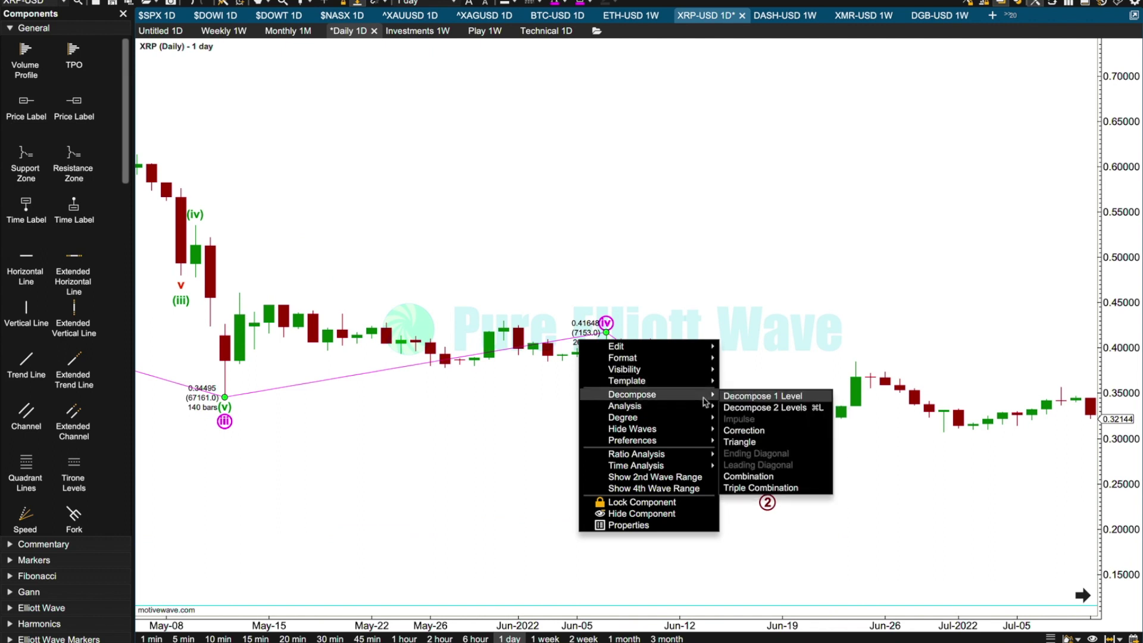
pyautogui.click(740, 443)
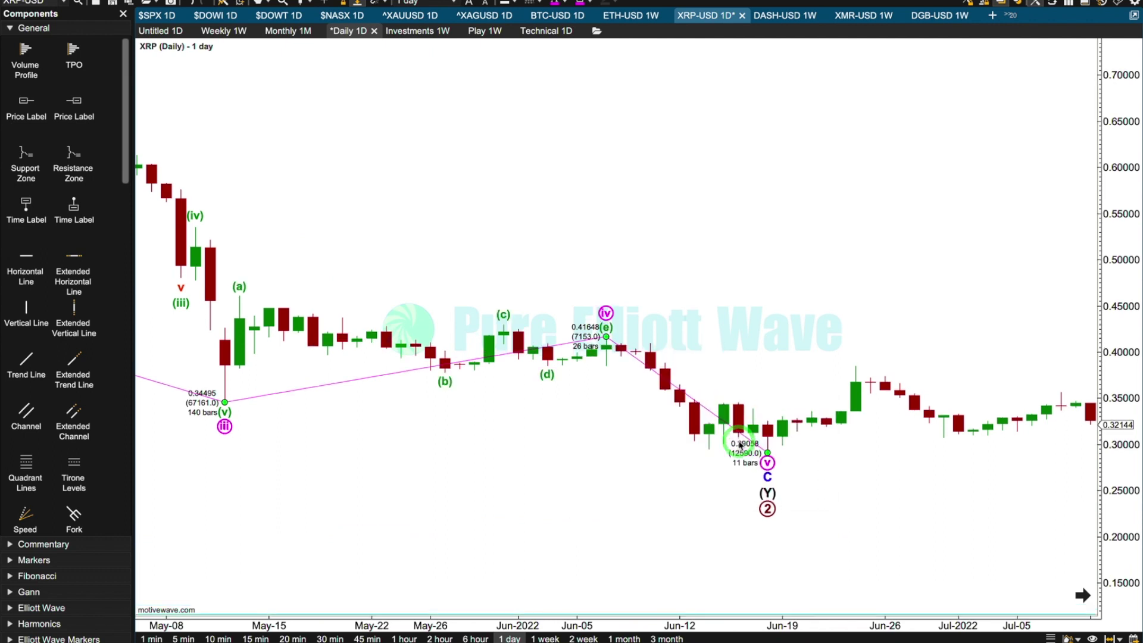
pyautogui.click(548, 374)
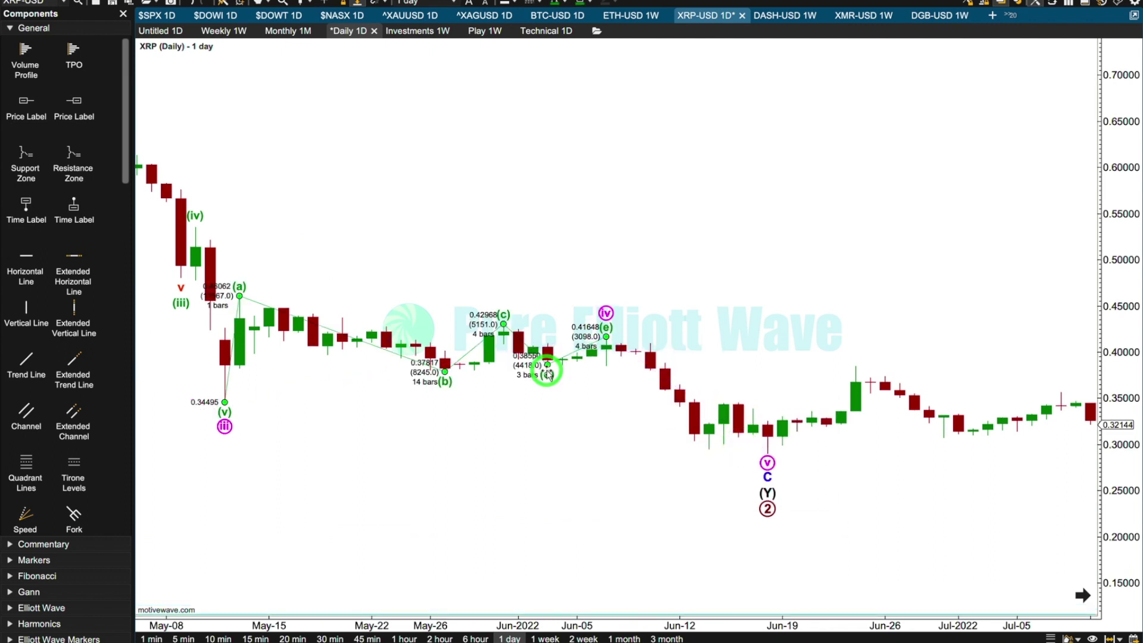
pyautogui.rightClick(547, 373)
pyautogui.moveTo(619, 443)
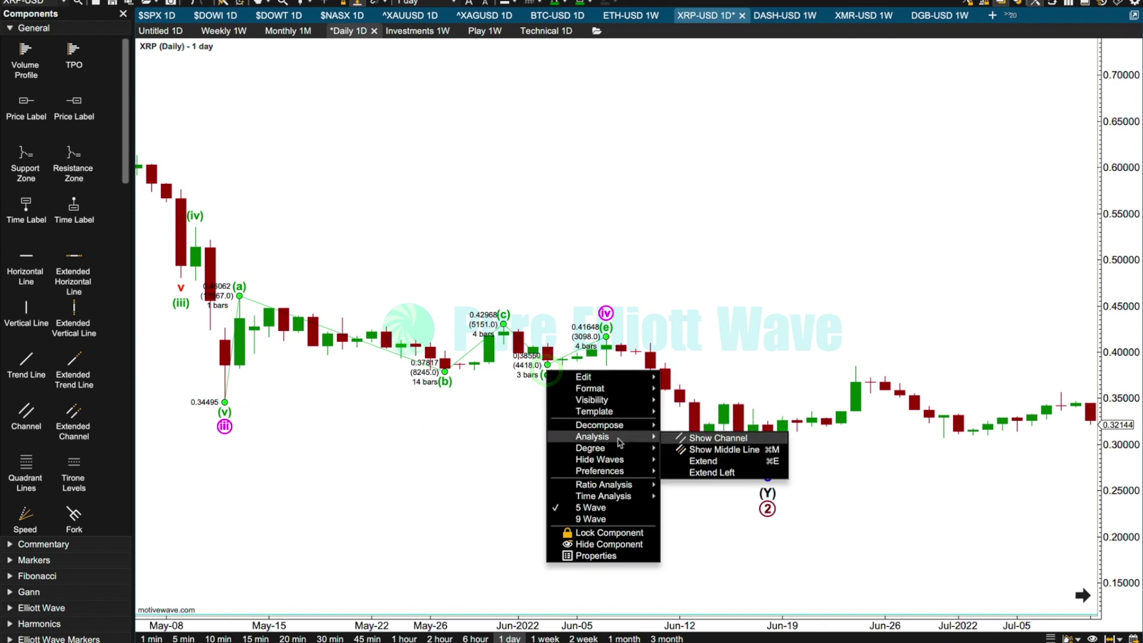
pyautogui.click(691, 439)
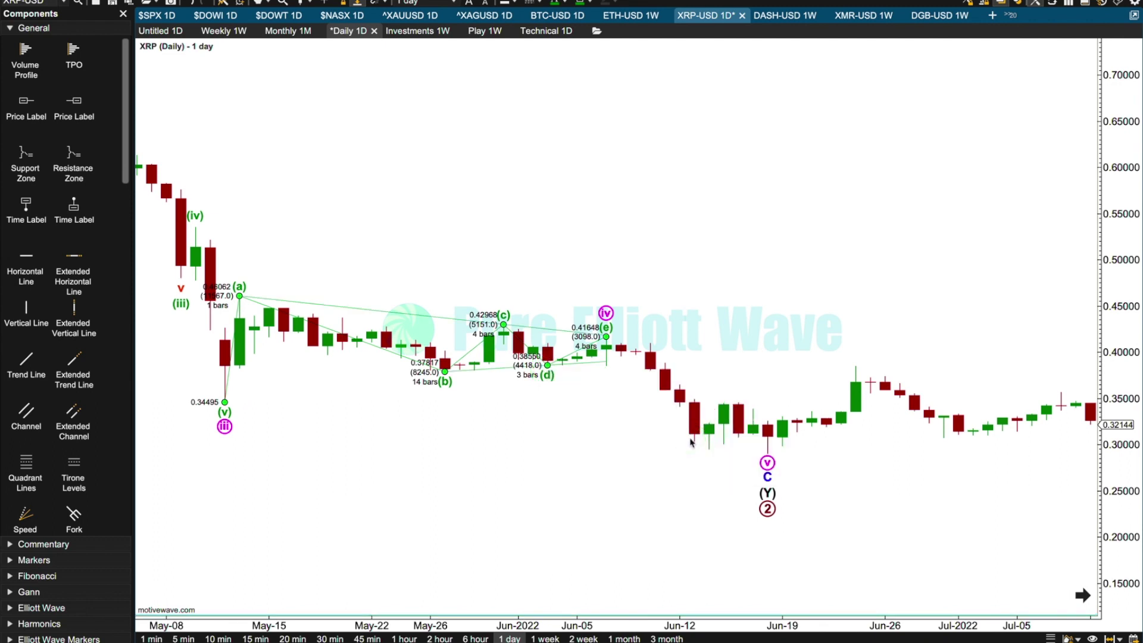
pyautogui.click(577, 438)
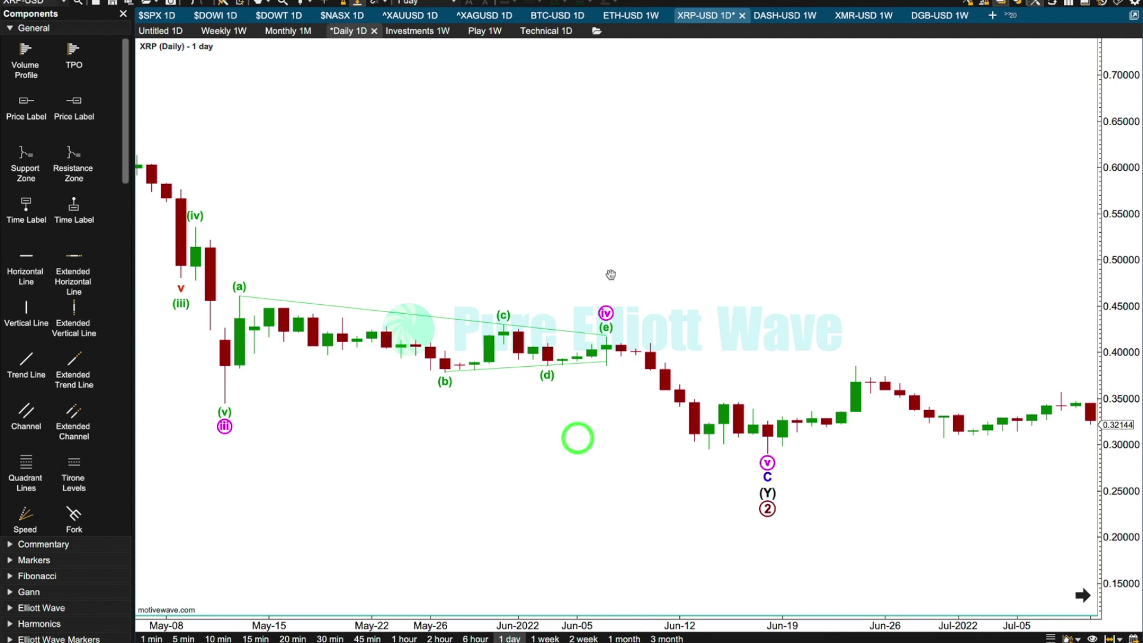
# Step: Decompose wave v into an (i)-(v) impulse
pyautogui.click(607, 314)
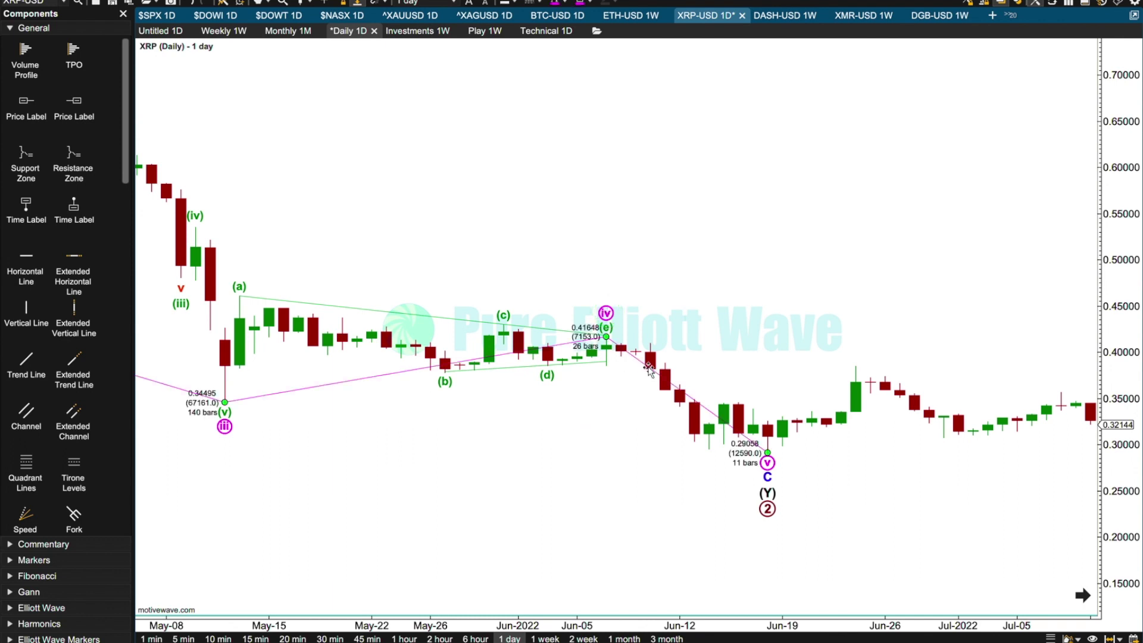
pyautogui.rightClick(649, 366)
pyautogui.moveTo(715, 421)
pyautogui.click(809, 447)
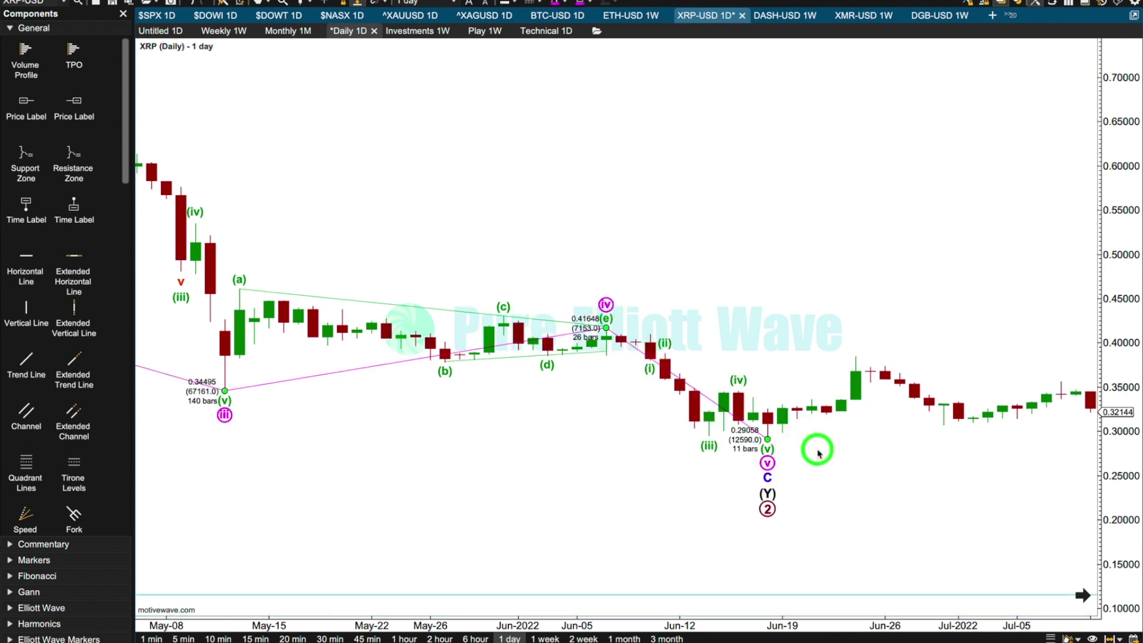
# Step: Shift the new wave (i) and (ii) points onto the correct daily bars
pyautogui.moveTo(664, 340); pyautogui.dragTo(621, 343)
pyautogui.click(599, 474)
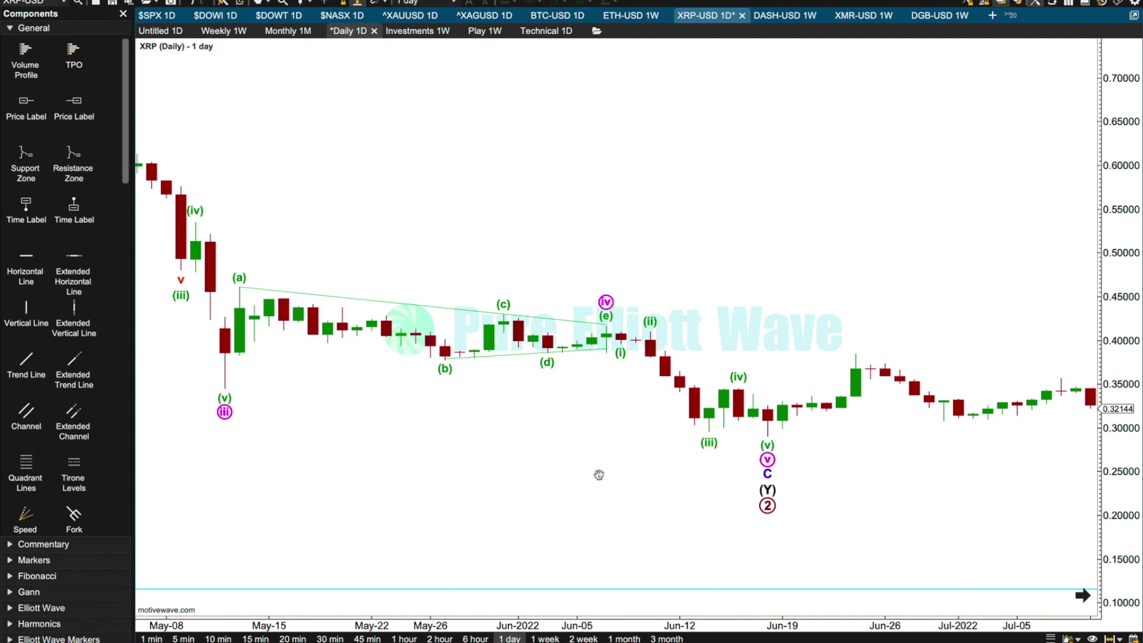
pyautogui.click(779, 444)
pyautogui.click(747, 427)
# Step: View the February–August 2022 daily candles, then switch to the Monthly 1M chart
pyautogui.moveTo(827, 209); pyautogui.dragTo(550, 257)
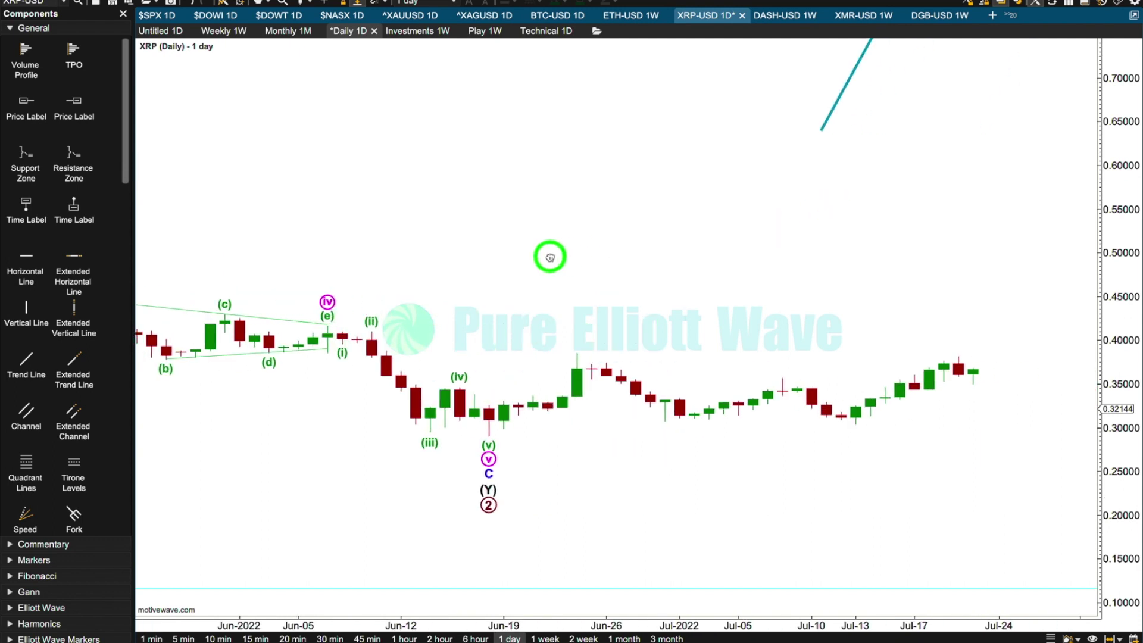
pyautogui.moveTo(583, 625); pyautogui.dragTo(655, 626)
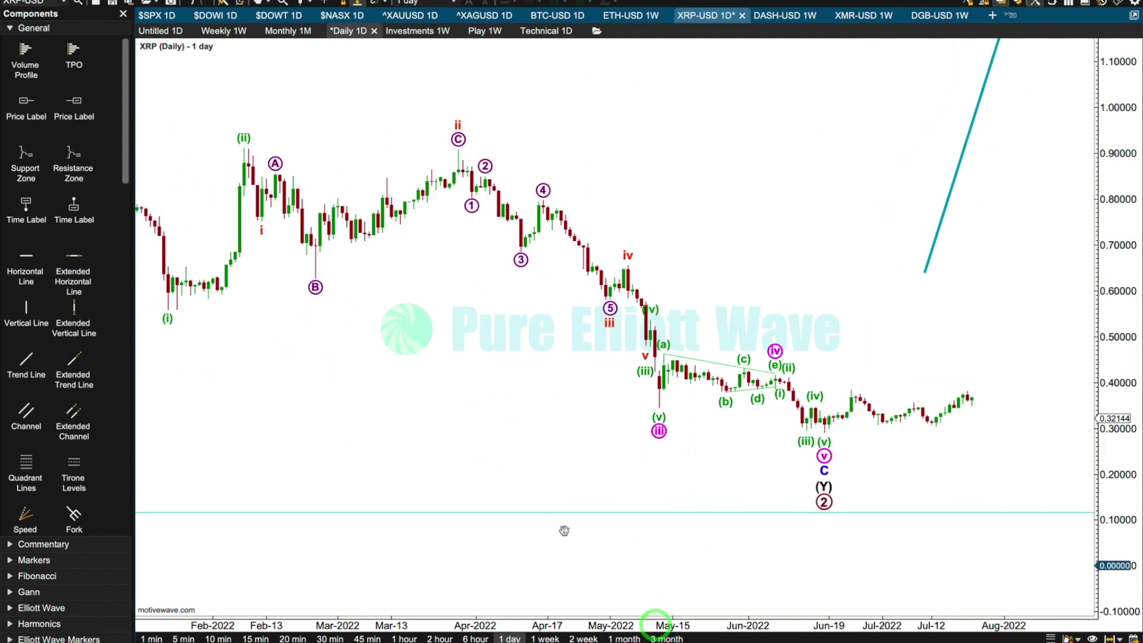
pyautogui.click(277, 31)
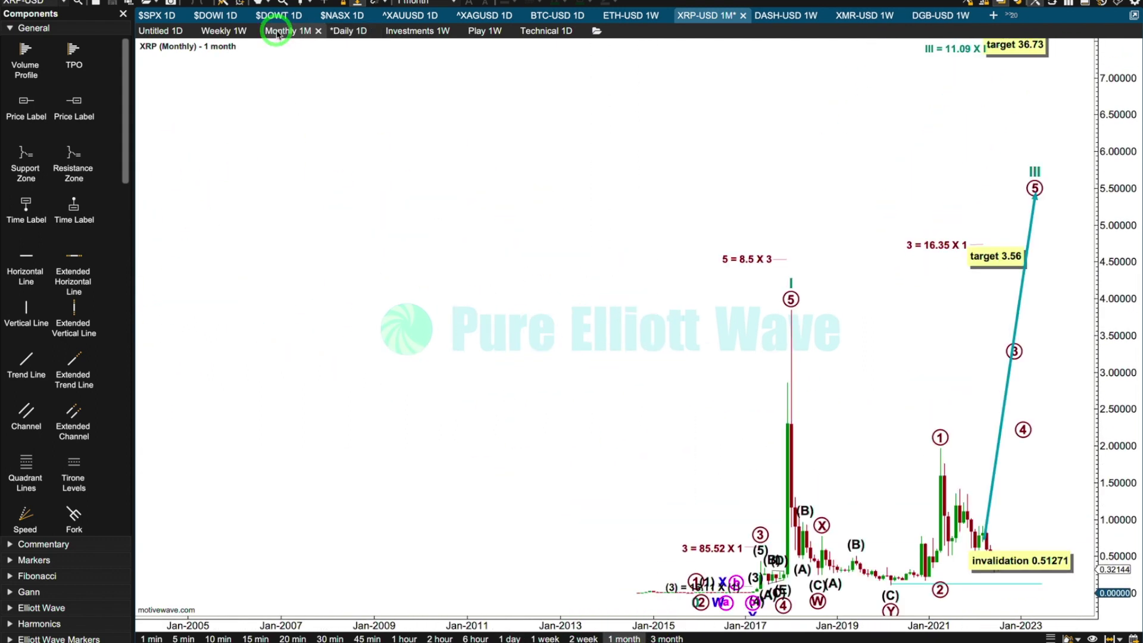
# Step: Switch to log scale and rescale axes to show Jan-2015 onward, prices 0.02 to 7.08
pyautogui.rightClick(167, 13)
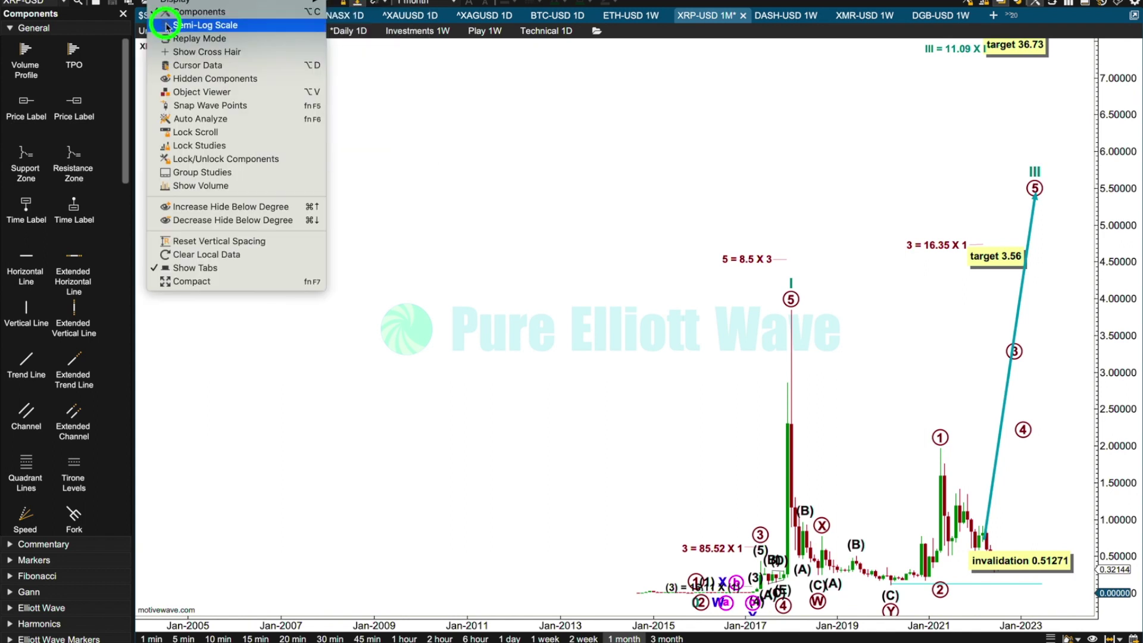
pyautogui.click(169, 24)
pyautogui.moveTo(552, 276); pyautogui.dragTo(507, 274)
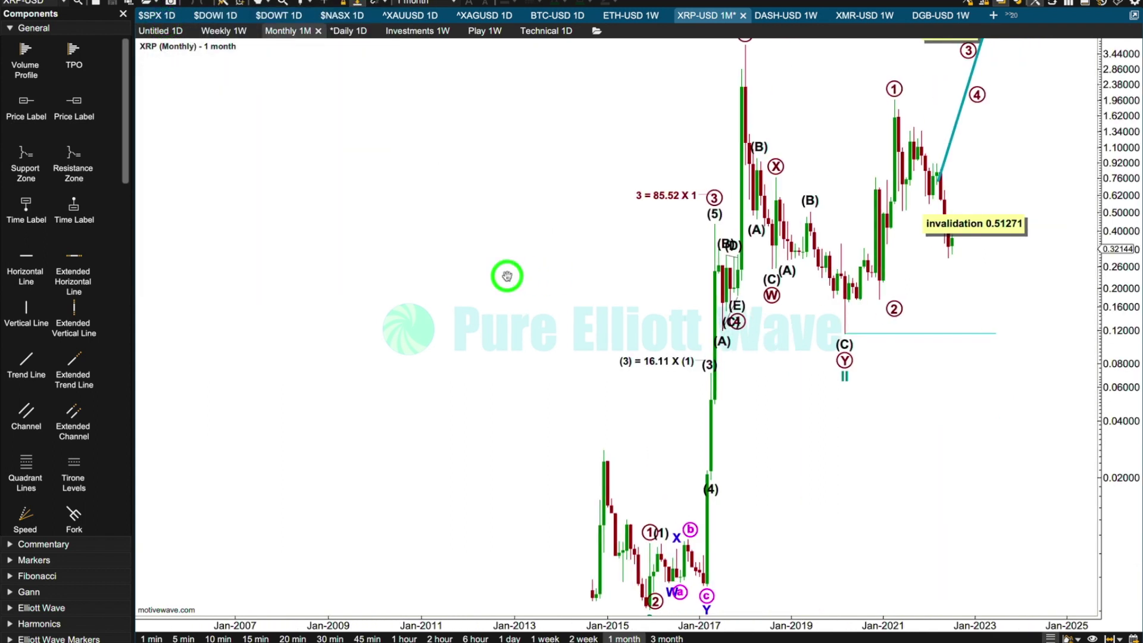
pyautogui.moveTo(1103, 338); pyautogui.dragTo(1104, 262)
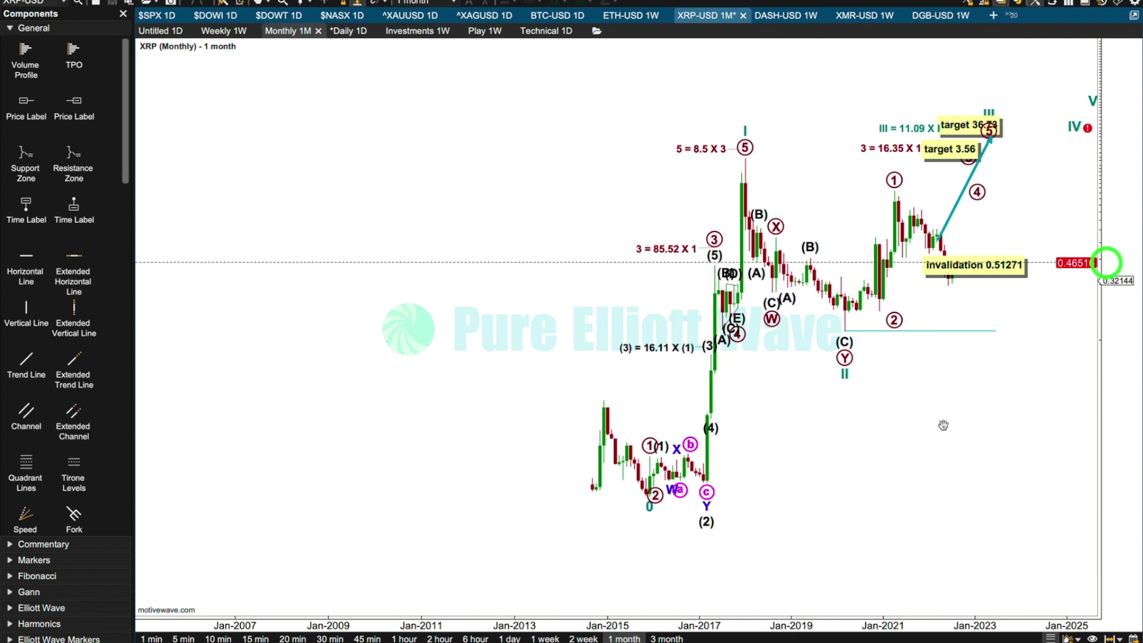
pyautogui.click(751, 620)
pyautogui.moveTo(750, 619); pyautogui.dragTo(711, 622)
pyautogui.moveTo(712, 531); pyautogui.dragTo(752, 528)
pyautogui.click(1092, 337)
pyautogui.moveTo(1093, 336); pyautogui.dragTo(1094, 375)
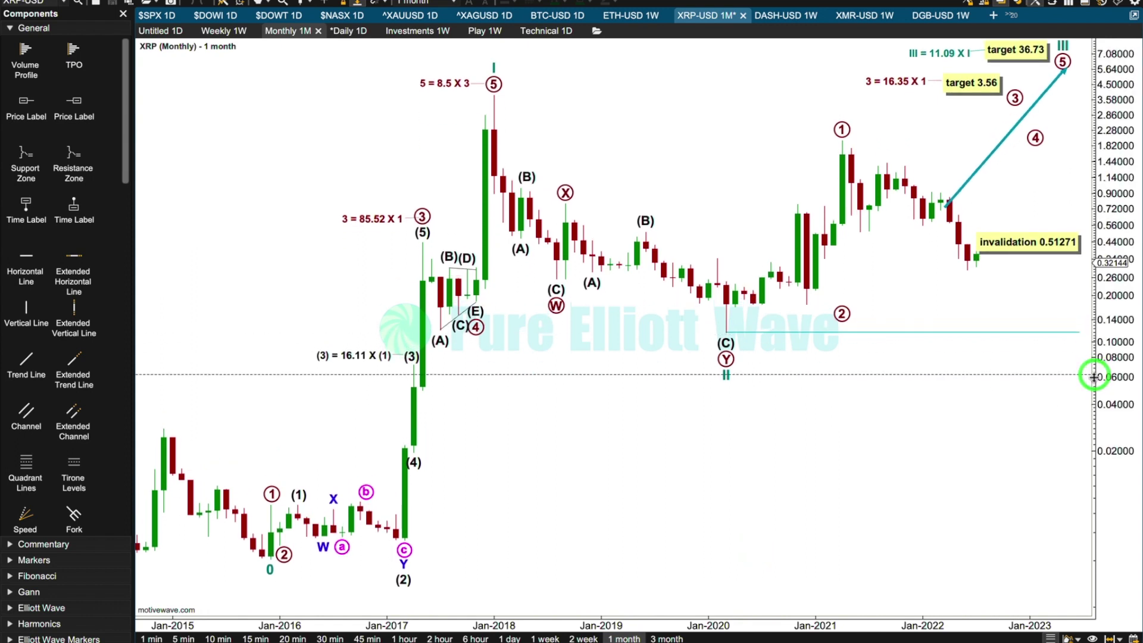
pyautogui.moveTo(1094, 572); pyautogui.dragTo(1094, 595)
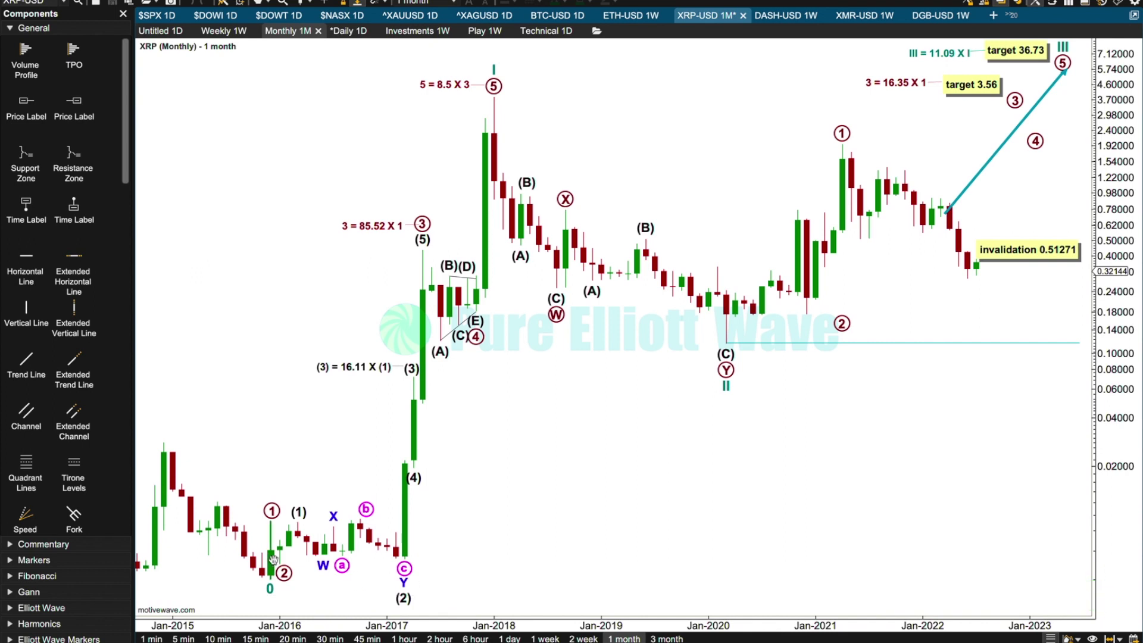
# Step: Move the invalidation 0.51271 label down to sit beside its line
pyautogui.click(283, 488)
pyautogui.click(295, 589)
pyautogui.click(420, 205)
pyautogui.click(501, 328)
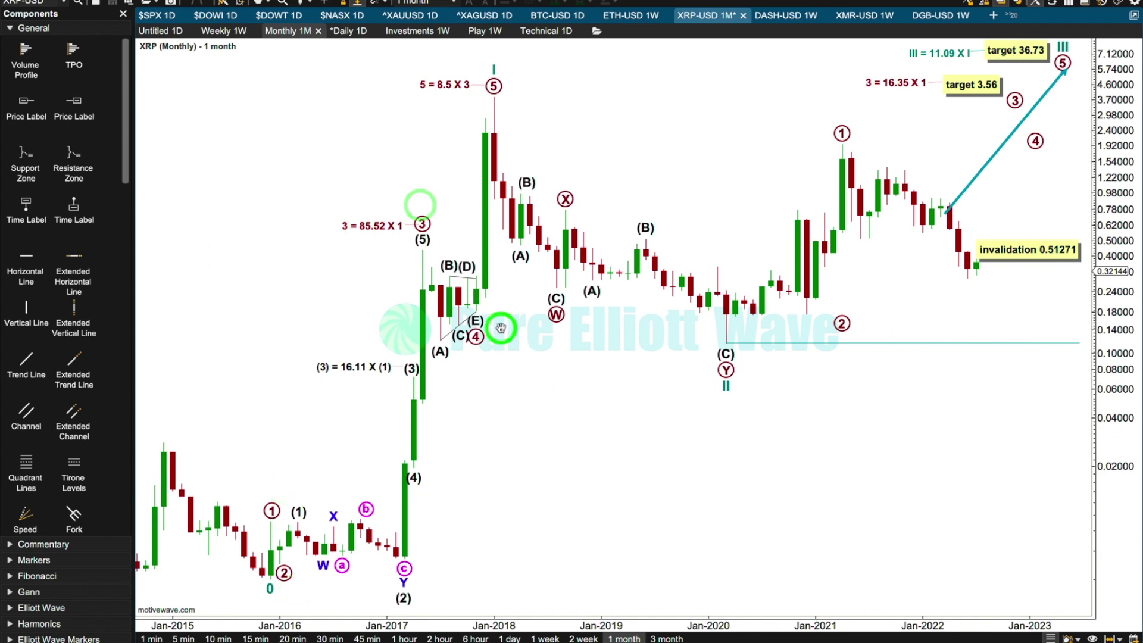
pyautogui.click(521, 79)
pyautogui.click(510, 71)
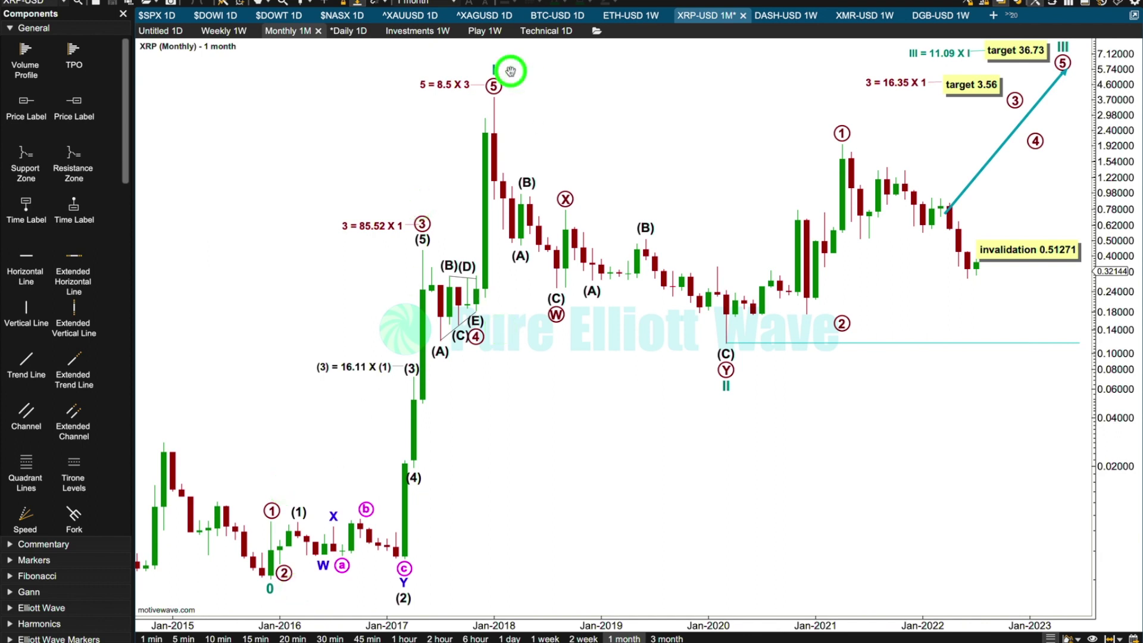
pyautogui.click(709, 384)
pyautogui.click(1031, 255)
pyautogui.moveTo(1032, 255); pyautogui.dragTo(1030, 360)
# Step: Drag the 0-I-II-III count's wave ② to the latest candle low, comparing against the Daily 1D count
pyautogui.click(727, 388)
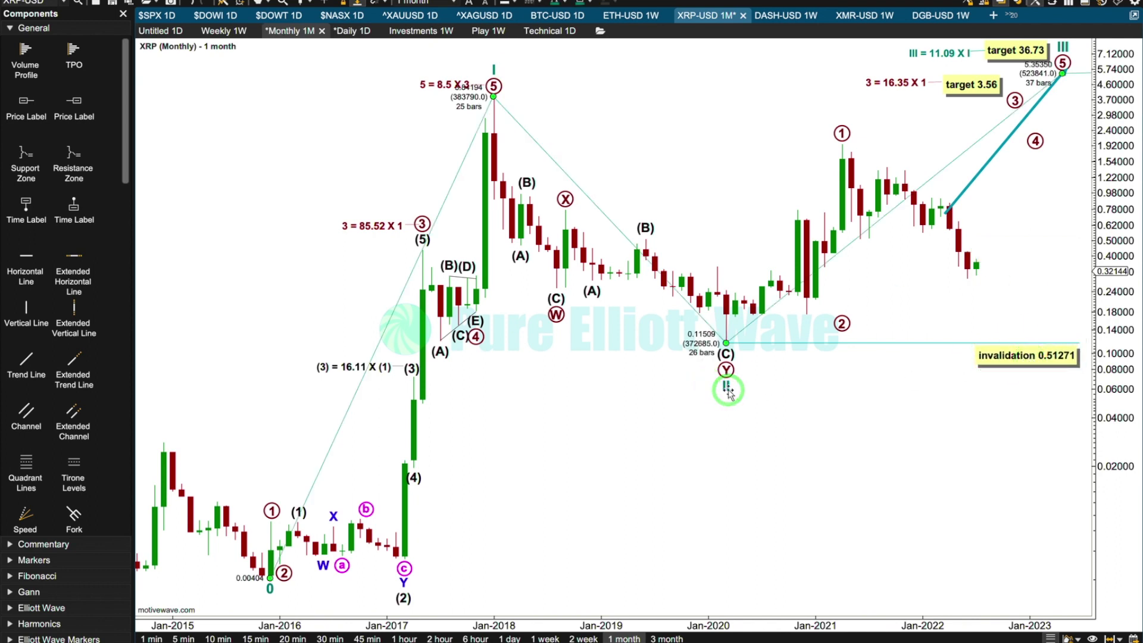
pyautogui.moveTo(841, 324)
pyautogui.mouseDown()
pyautogui.moveTo(935, 313)
pyautogui.moveTo(965, 277)
pyautogui.mouseUp()
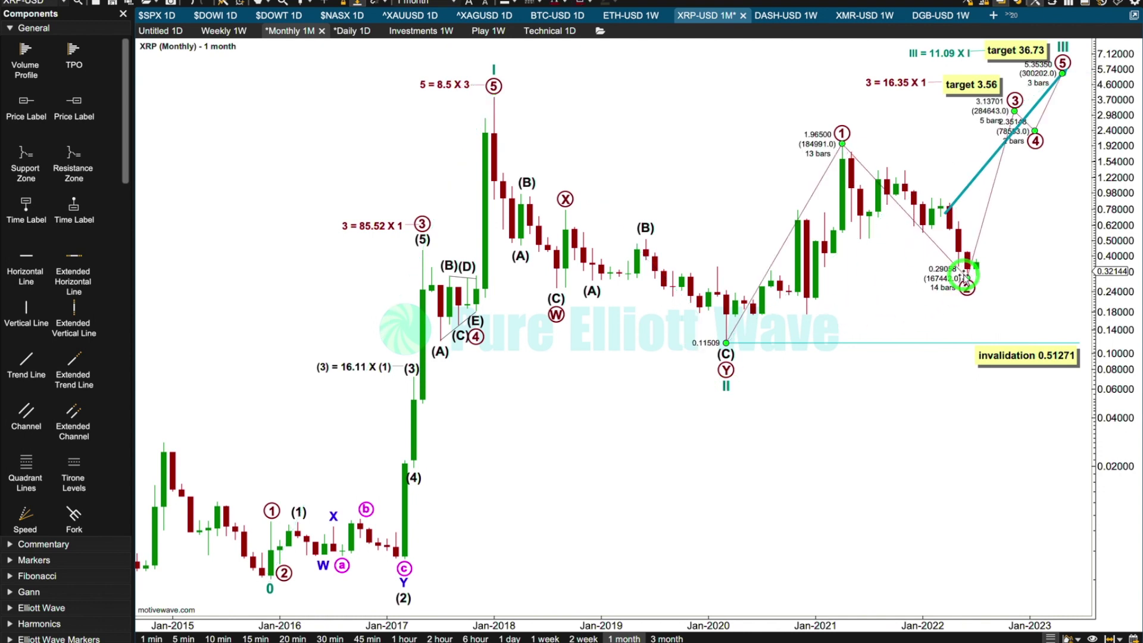
pyautogui.click(350, 31)
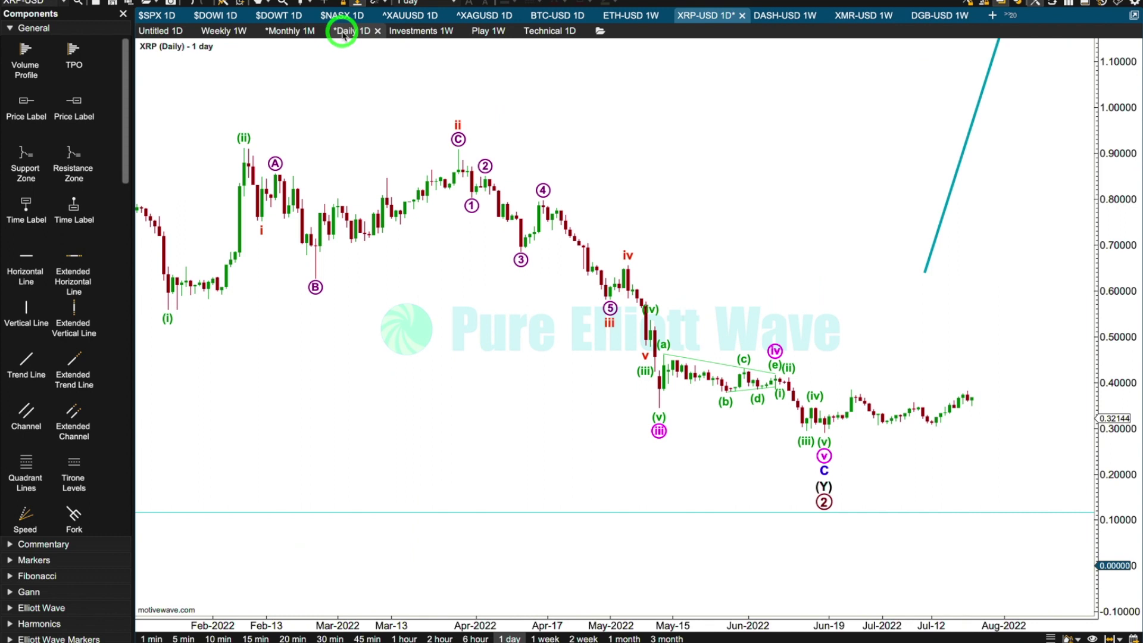
pyautogui.click(290, 31)
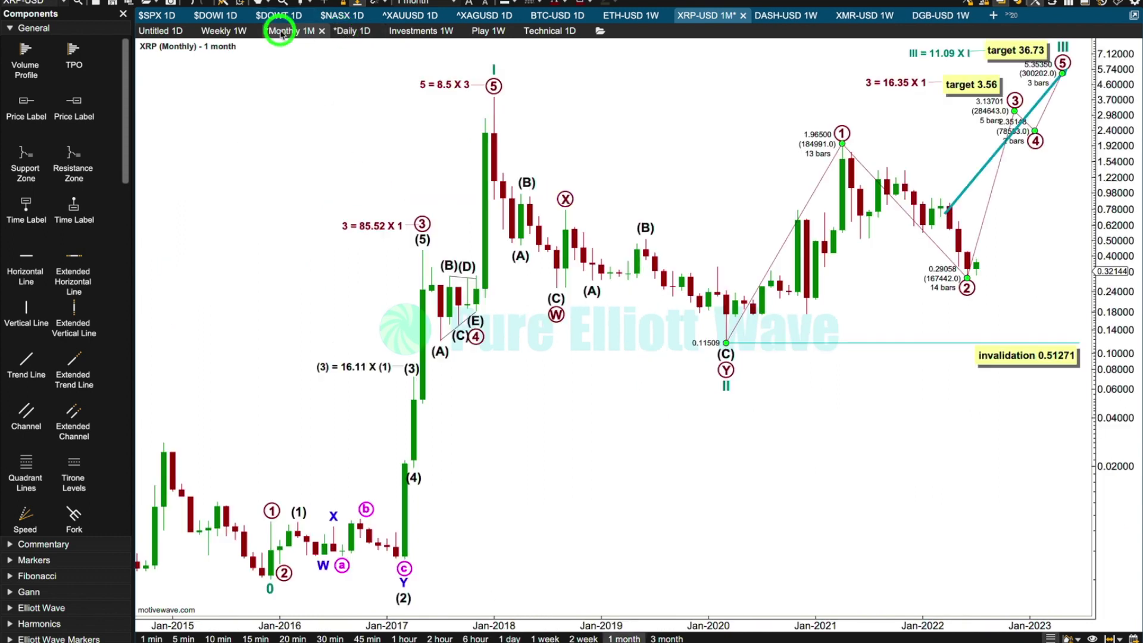
# Step: Decompose monthly wave ② into a (W)-(X)-(Y) combination
pyautogui.rightClick(891, 200)
pyautogui.moveTo(953, 278)
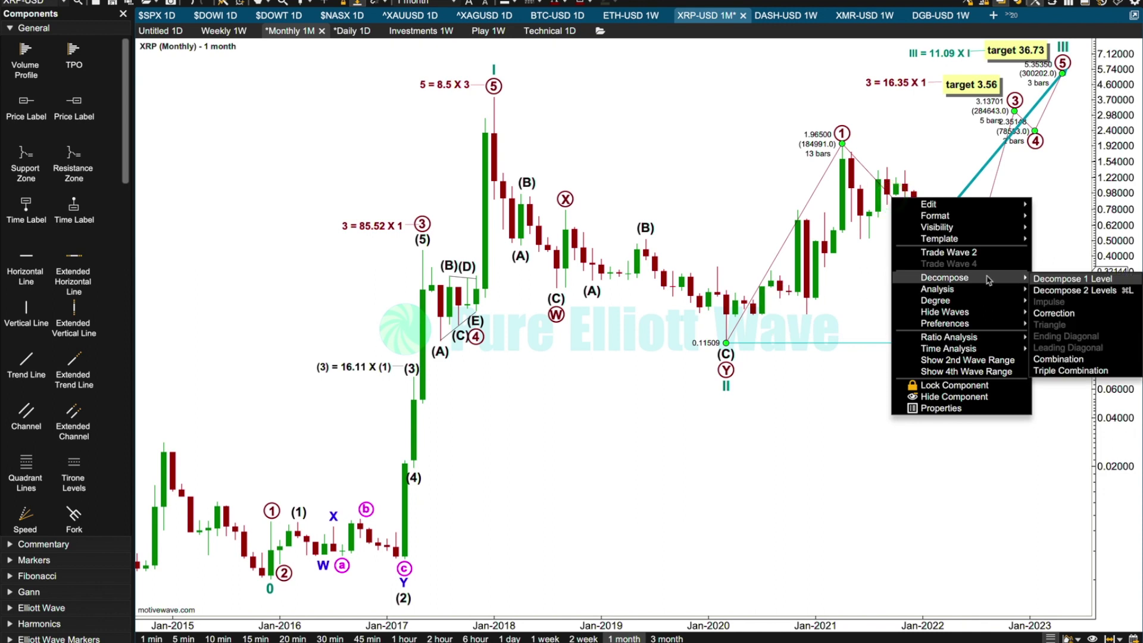
pyautogui.click(1054, 359)
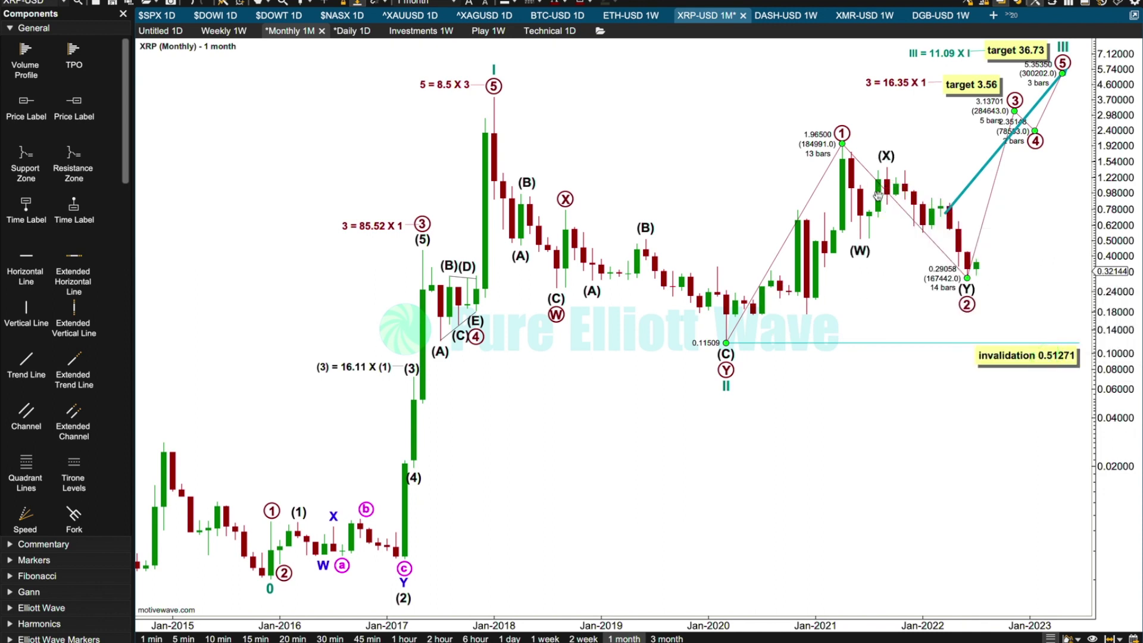
# Step: Lower the teal projection start, put wave ③ near 2.92, and move the 3.56 target and 3 = 16.35 X 1 labels
pyautogui.moveTo(963, 194); pyautogui.dragTo(998, 246)
pyautogui.moveTo(1019, 102); pyautogui.dragTo(1057, 132)
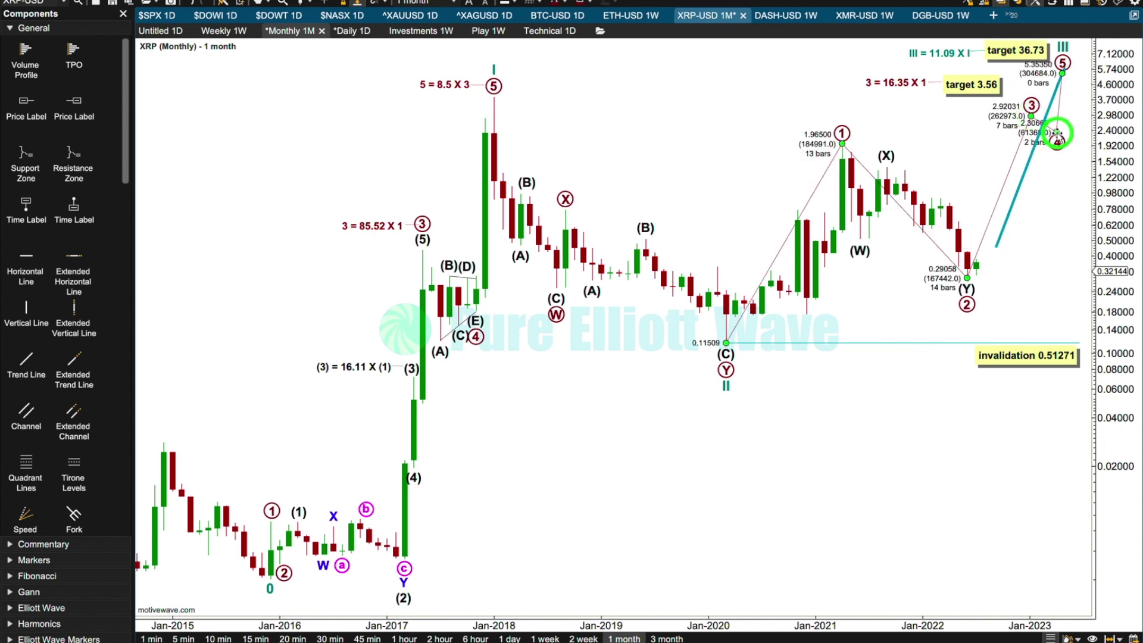
pyautogui.moveTo(975, 86); pyautogui.dragTo(991, 102)
pyautogui.moveTo(920, 82); pyautogui.dragTo(933, 103)
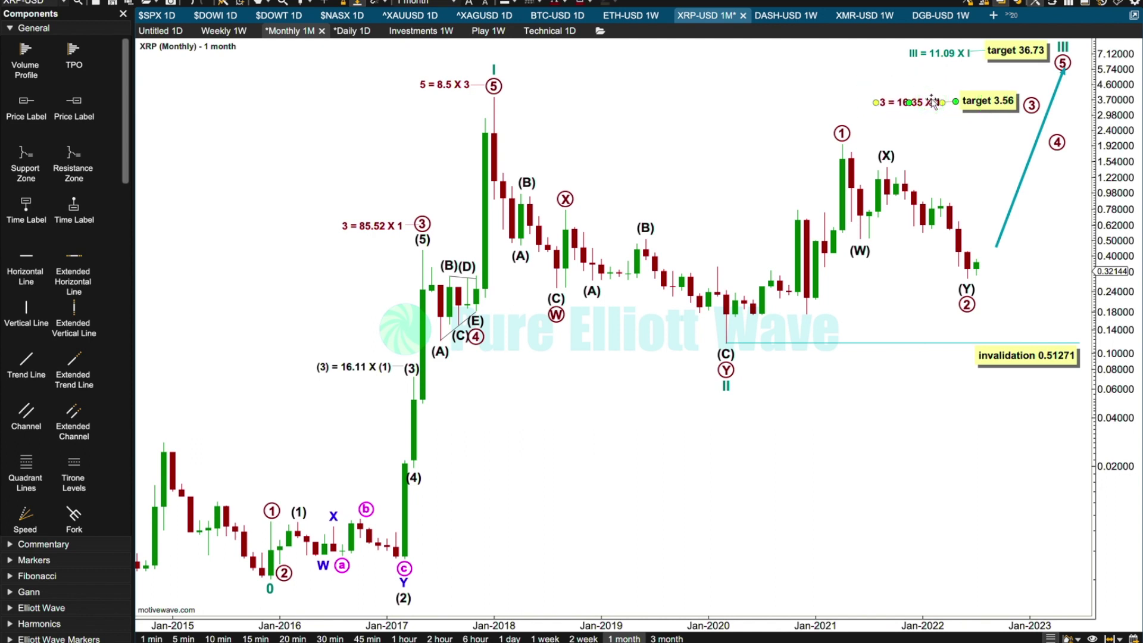
pyautogui.click(842, 134)
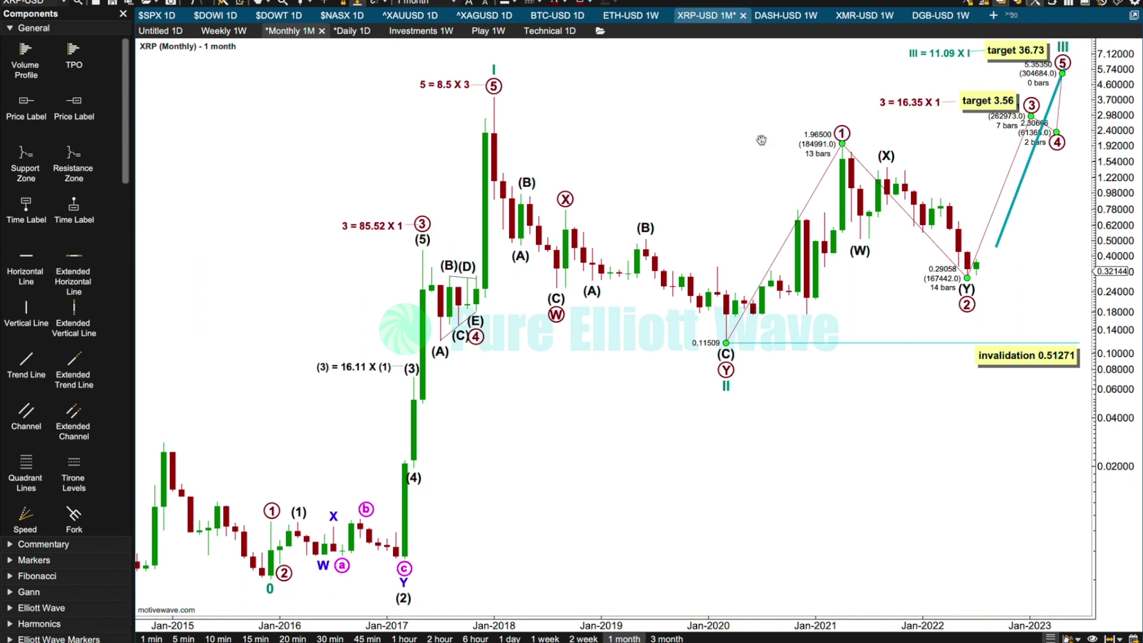
pyautogui.doubleClick(992, 103)
pyautogui.click(1019, 105)
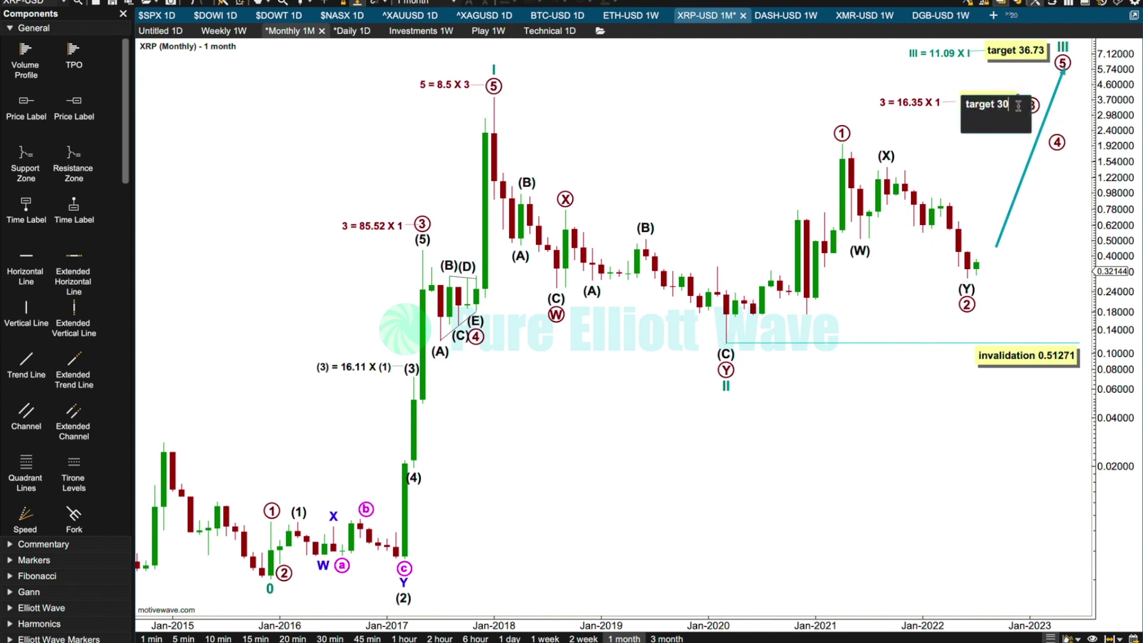
pyautogui.click(714, 127)
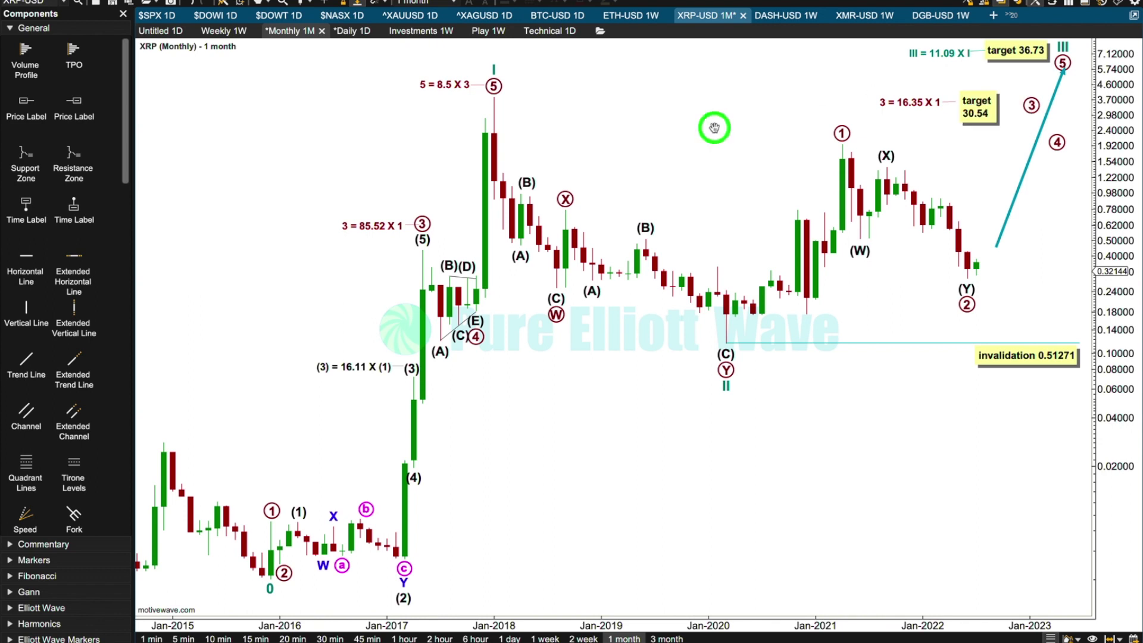
pyautogui.click(975, 108)
pyautogui.moveTo(984, 111)
pyautogui.mouseDown()
pyautogui.moveTo(1052, 104)
pyautogui.moveTo(992, 105)
pyautogui.mouseUp()
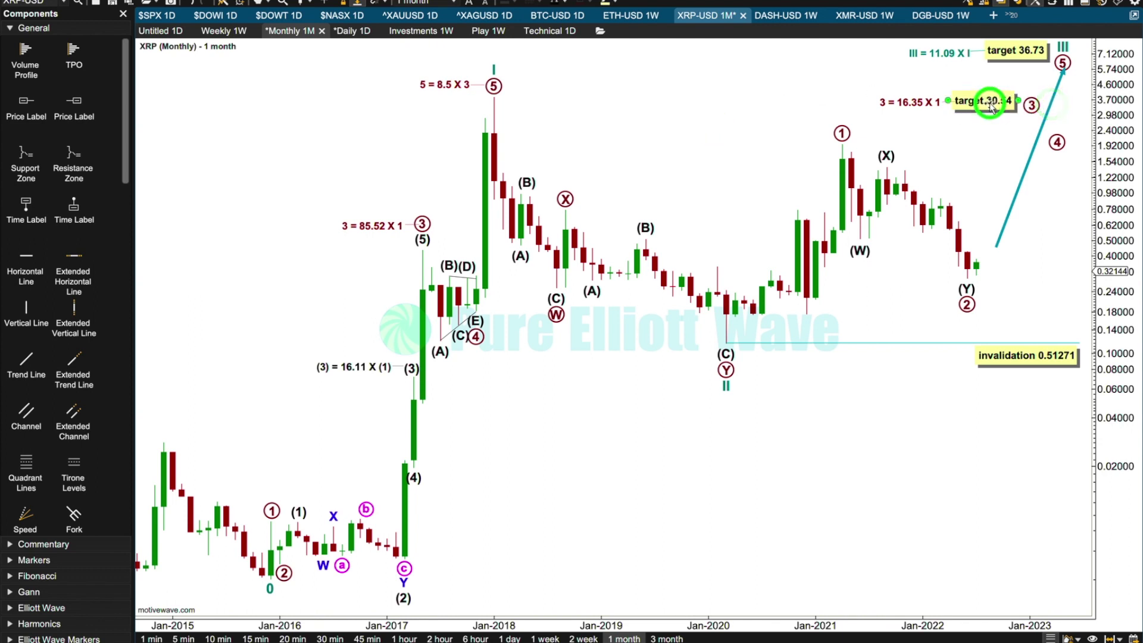
pyautogui.click(920, 102)
pyautogui.click(747, 81)
pyautogui.click(1026, 52)
pyautogui.click(838, 79)
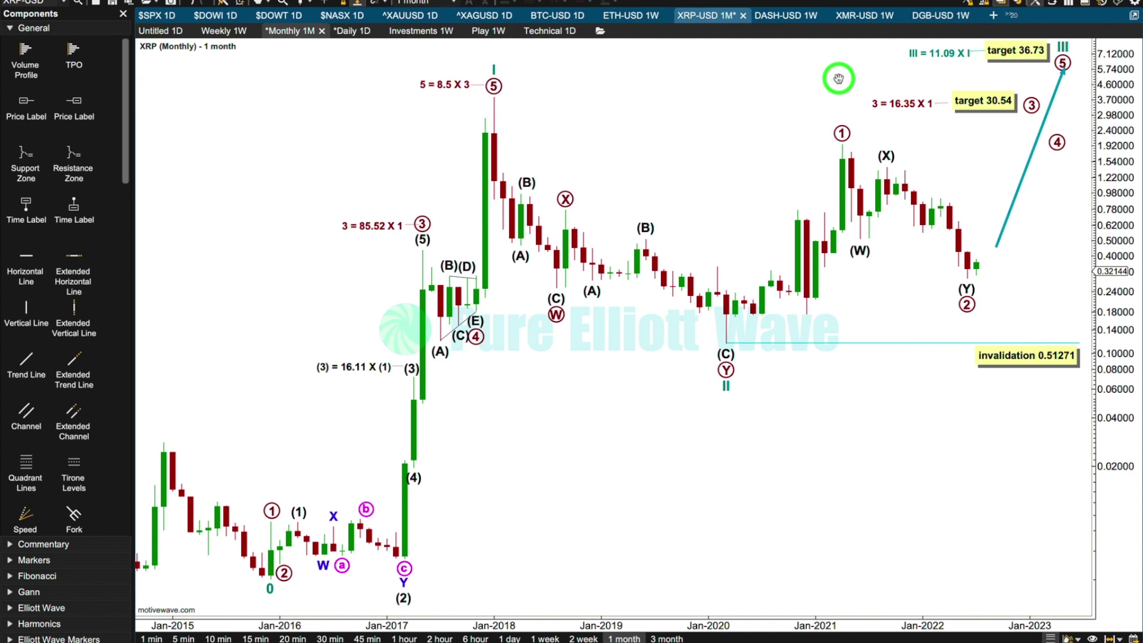
pyautogui.click(1039, 117)
pyautogui.click(1046, 158)
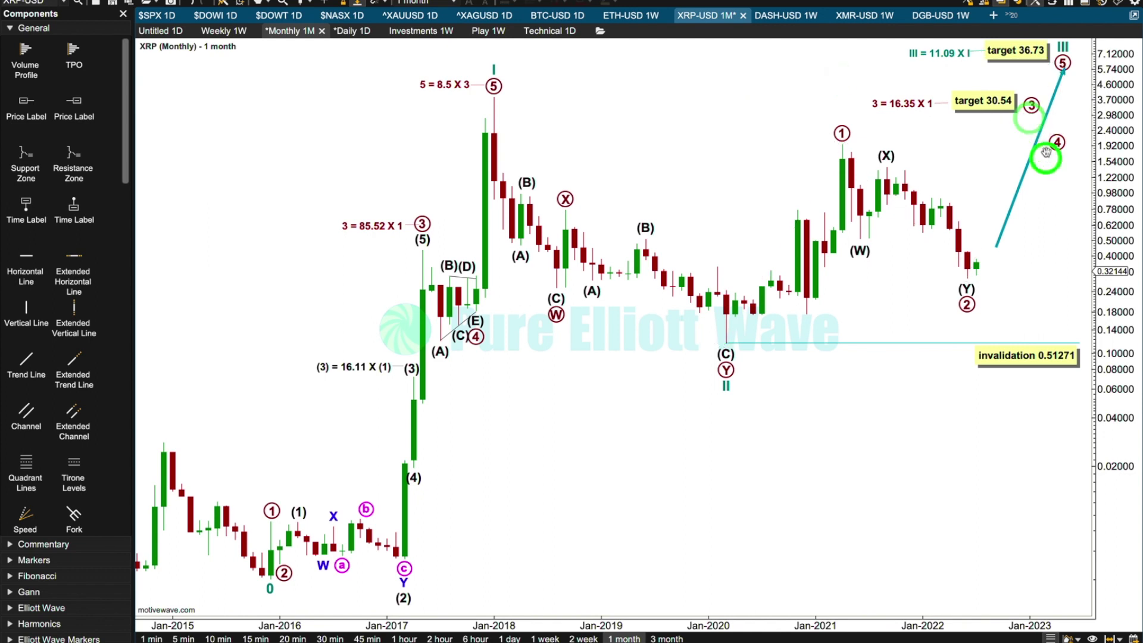
pyautogui.click(1030, 66)
# Step: Switch to the Daily 1D chart and zoom the time axis to January–August 2022
pyautogui.click(349, 33)
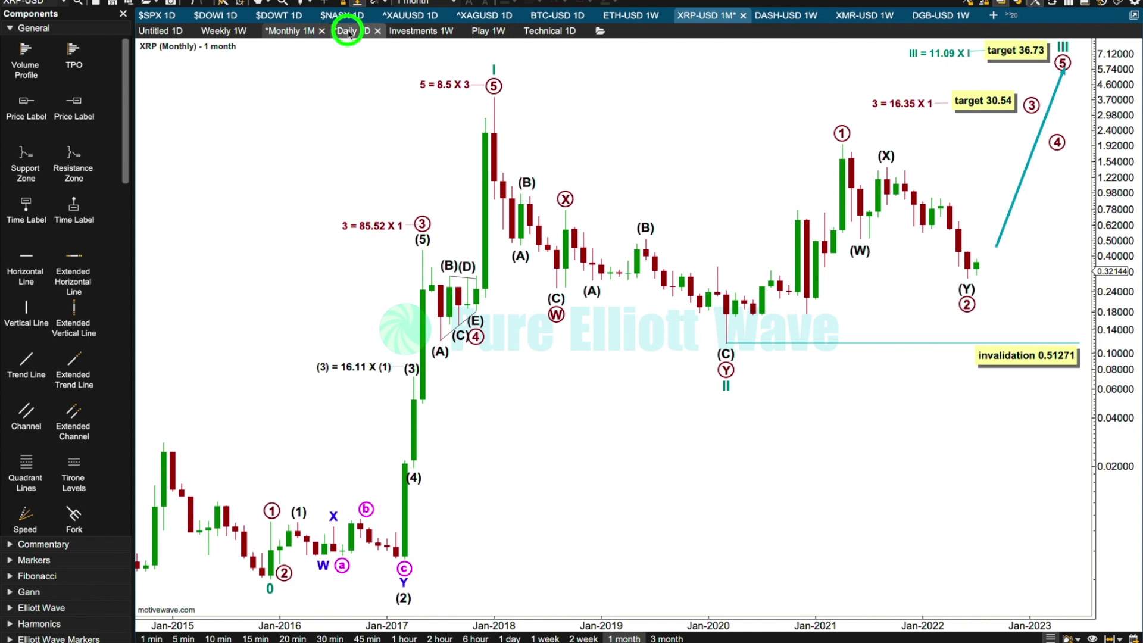
pyautogui.doubleClick(682, 620)
pyautogui.moveTo(693, 620); pyautogui.dragTo(651, 608)
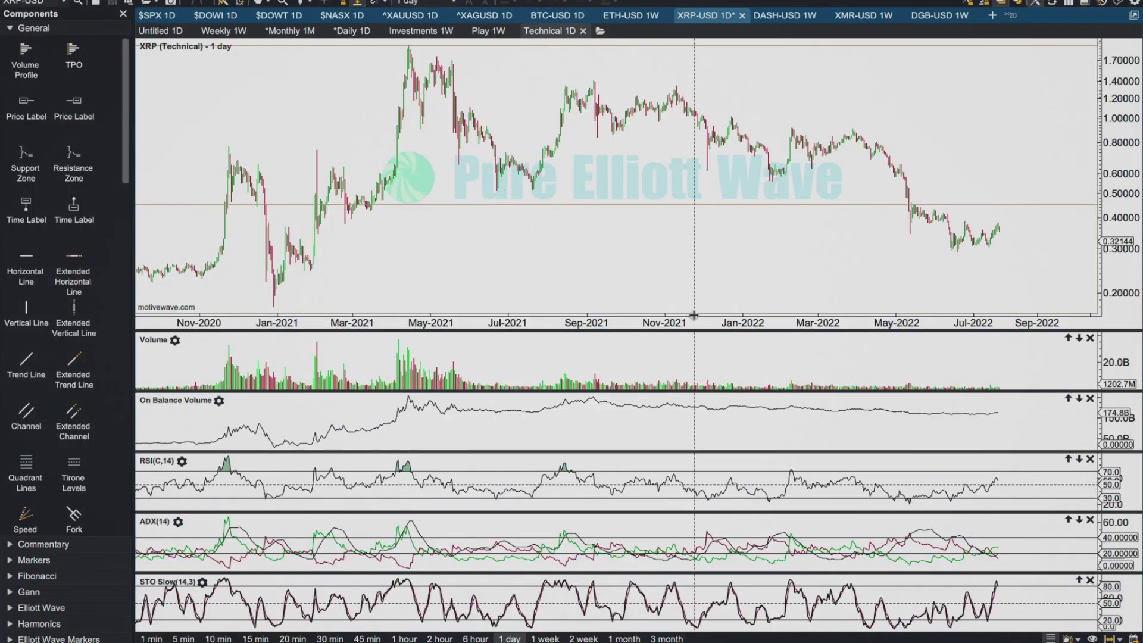
pyautogui.moveTo(694, 315); pyautogui.dragTo(670, 314)
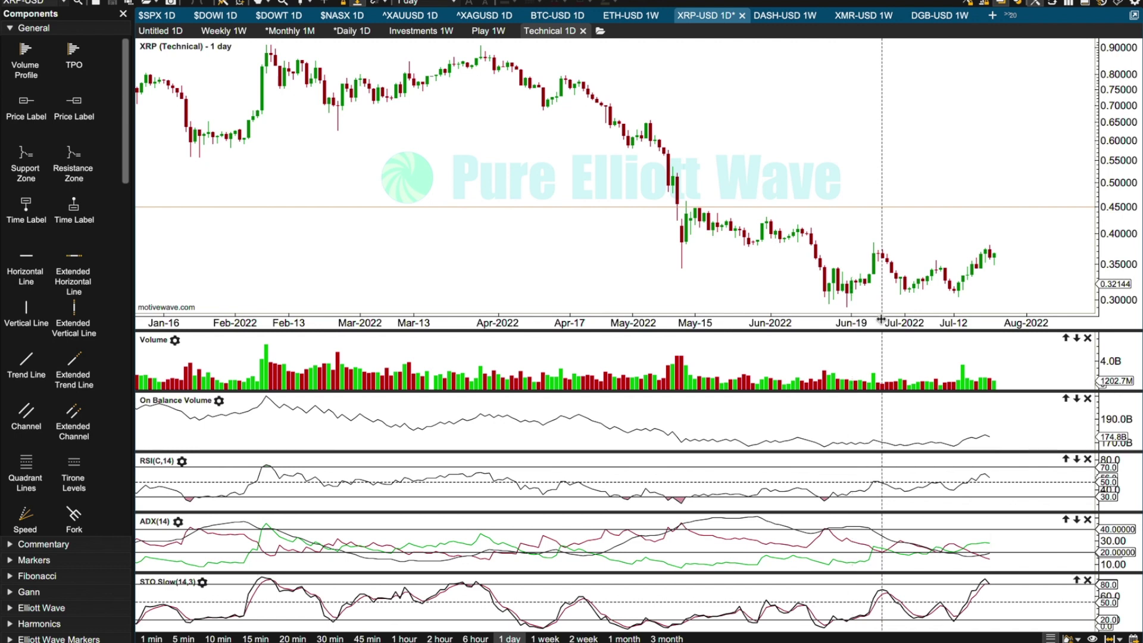
pyautogui.click(869, 260)
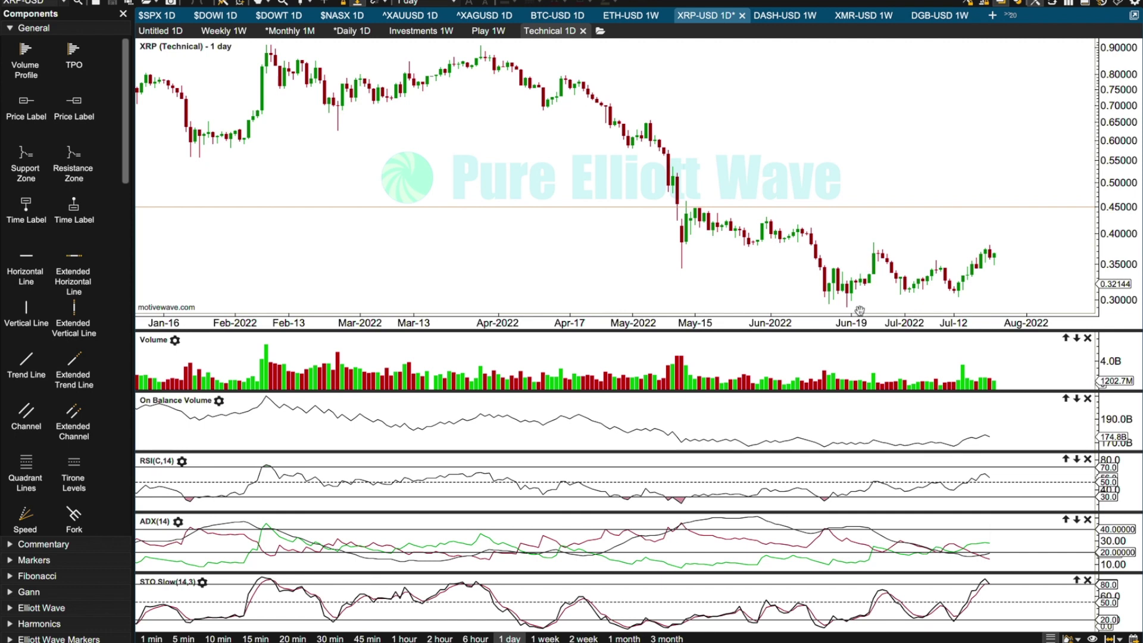
pyautogui.click(852, 269)
pyautogui.click(829, 507)
pyautogui.click(846, 498)
pyautogui.click(689, 506)
pyautogui.click(828, 505)
# Step: Narrow the view to Mar–Aug 2022 and enlarge the Volume, On Balance Volume and RSI panes
pyautogui.moveTo(782, 325); pyautogui.dragTo(844, 247)
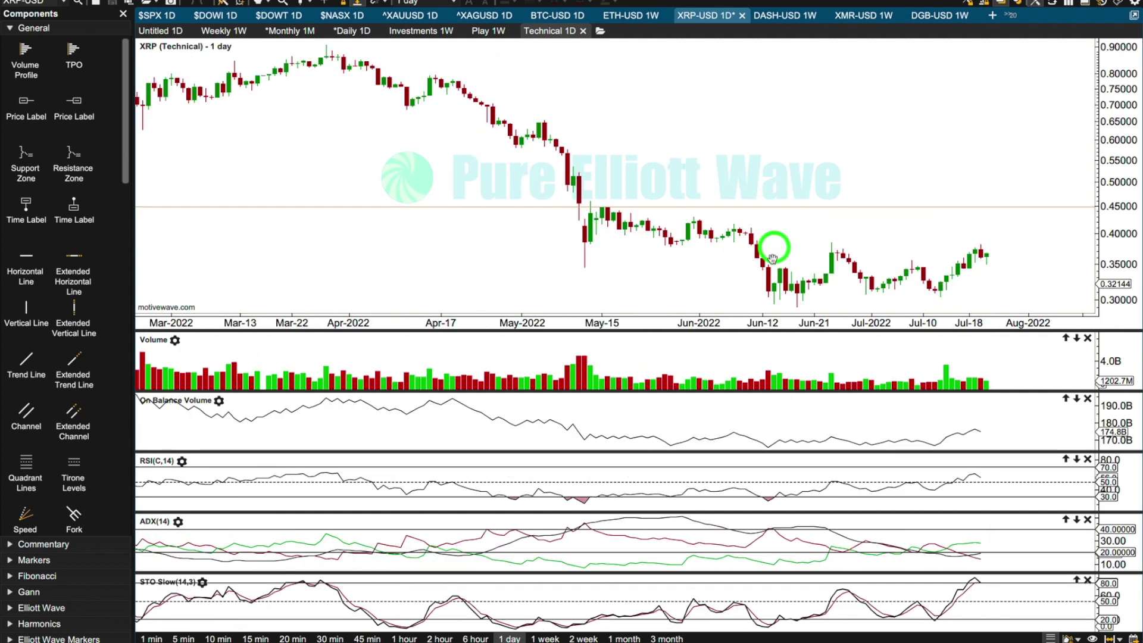
pyautogui.moveTo(758, 310); pyautogui.dragTo(767, 206)
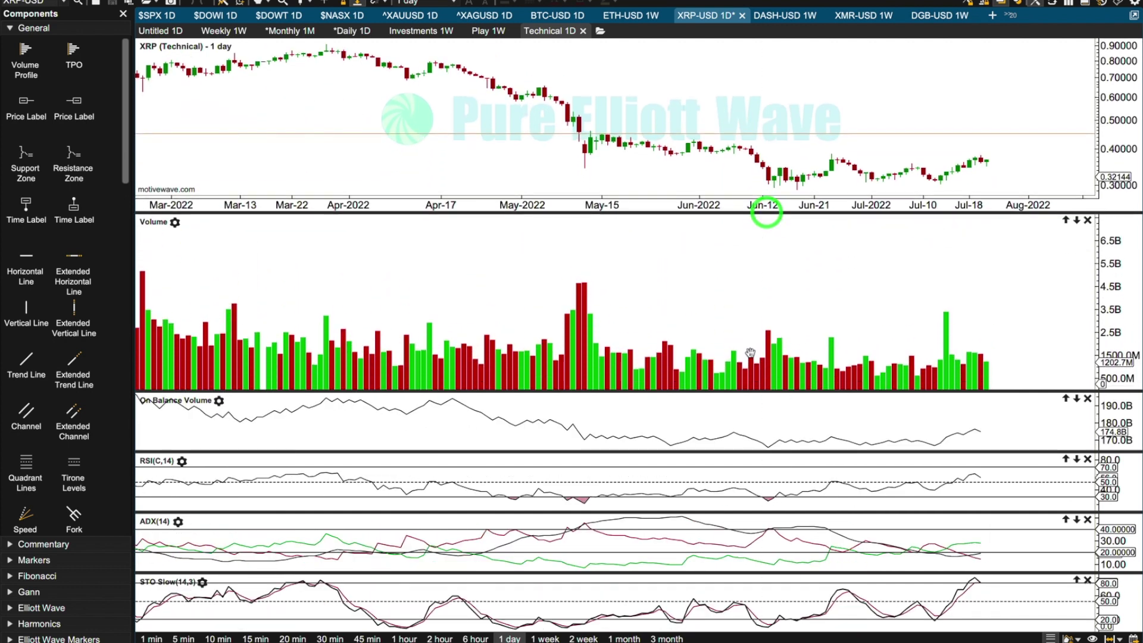
pyautogui.moveTo(748, 391); pyautogui.dragTo(756, 301)
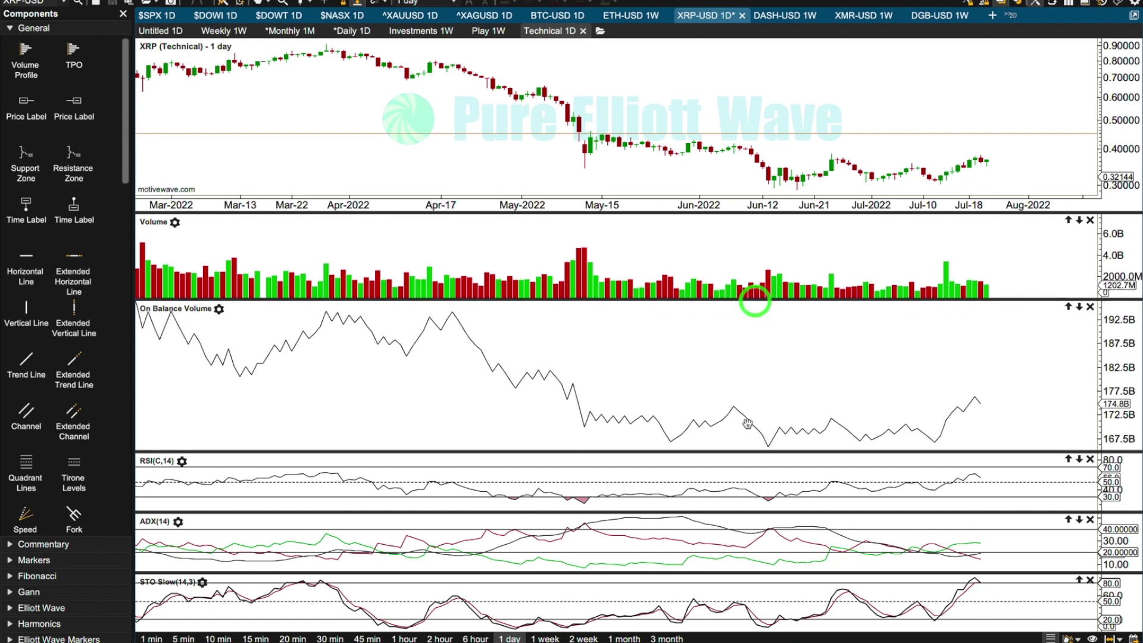
pyautogui.moveTo(752, 450); pyautogui.dragTo(753, 371)
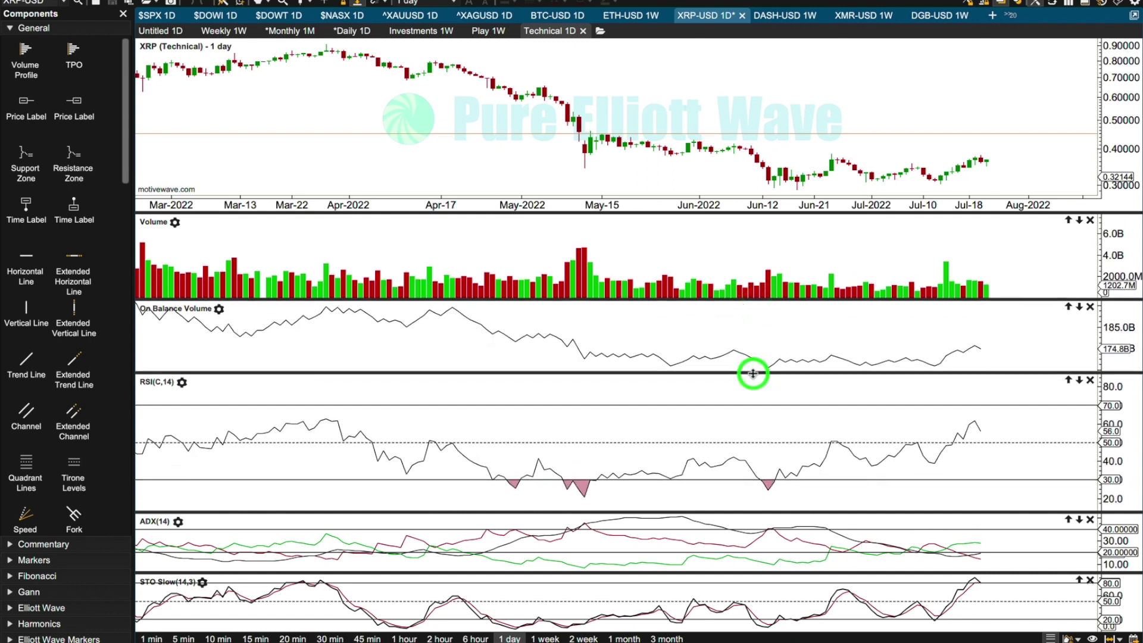
# Step: Draw a trend line in the RSI pane anchored at the 19.2 RSI low
pyautogui.click(26, 359)
pyautogui.moveTo(704, 489); pyautogui.dragTo(768, 425)
pyautogui.moveTo(703, 489); pyautogui.dragTo(586, 499)
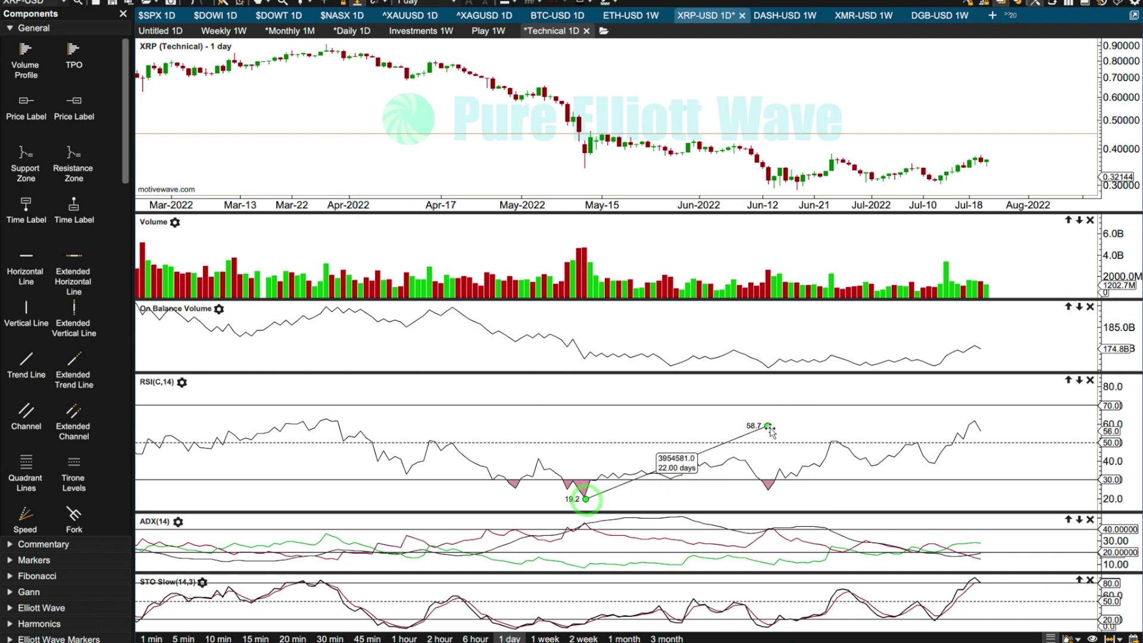
# Step: Anchor the green RSI trend line's end on the higher mid-June low, rising from the May low
pyautogui.moveTo(768, 426); pyautogui.dragTo(768, 490)
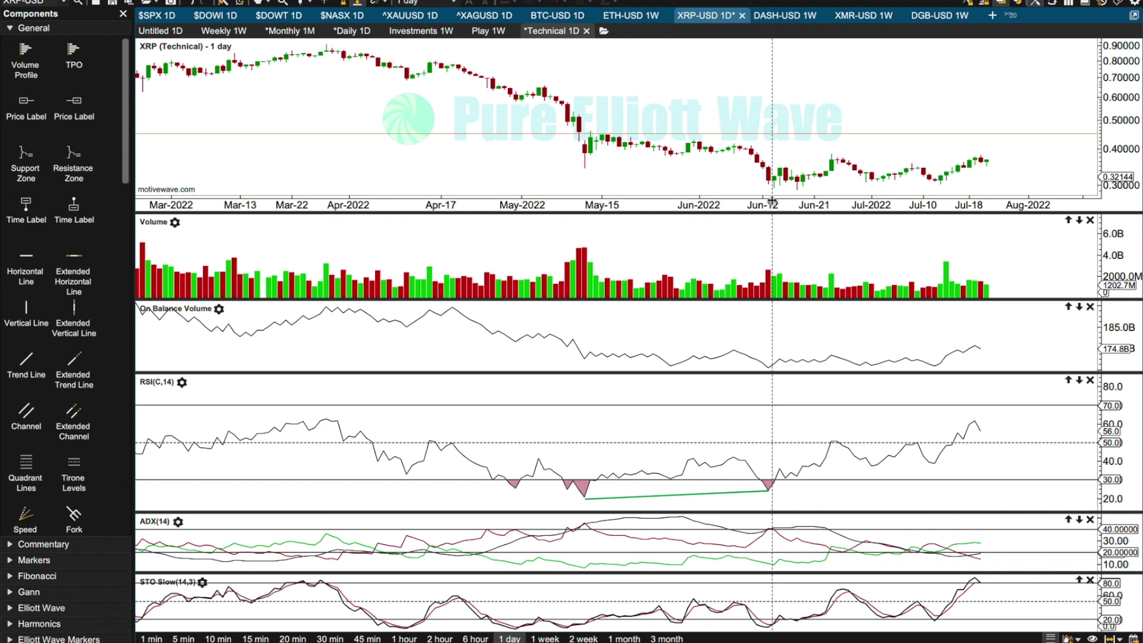
pyautogui.click(639, 528)
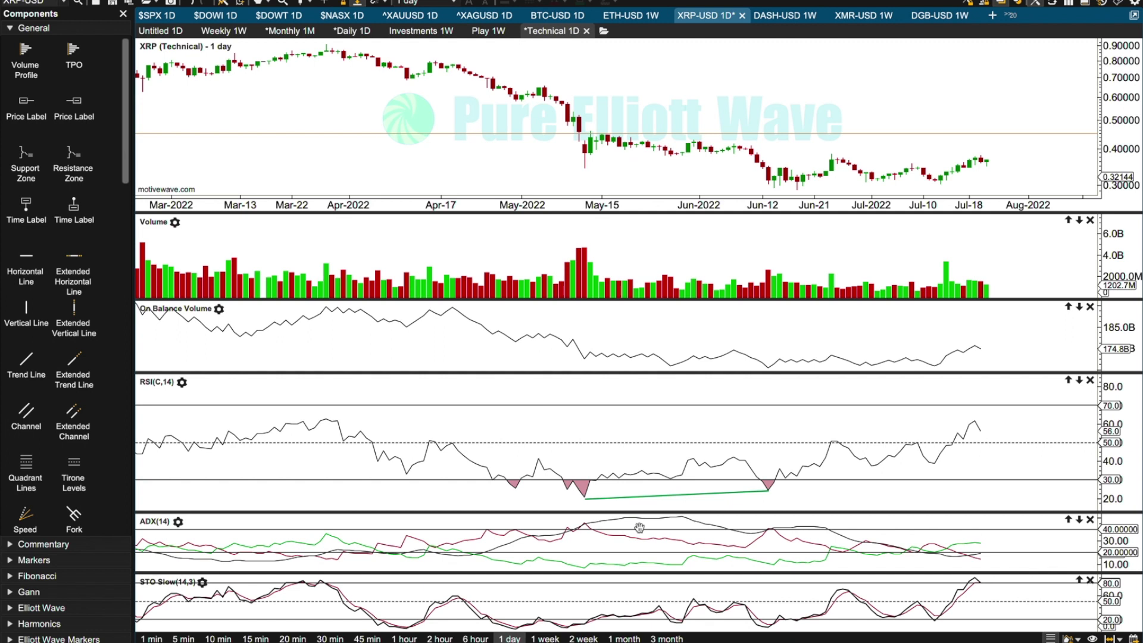
pyautogui.click(600, 535)
pyautogui.click(603, 561)
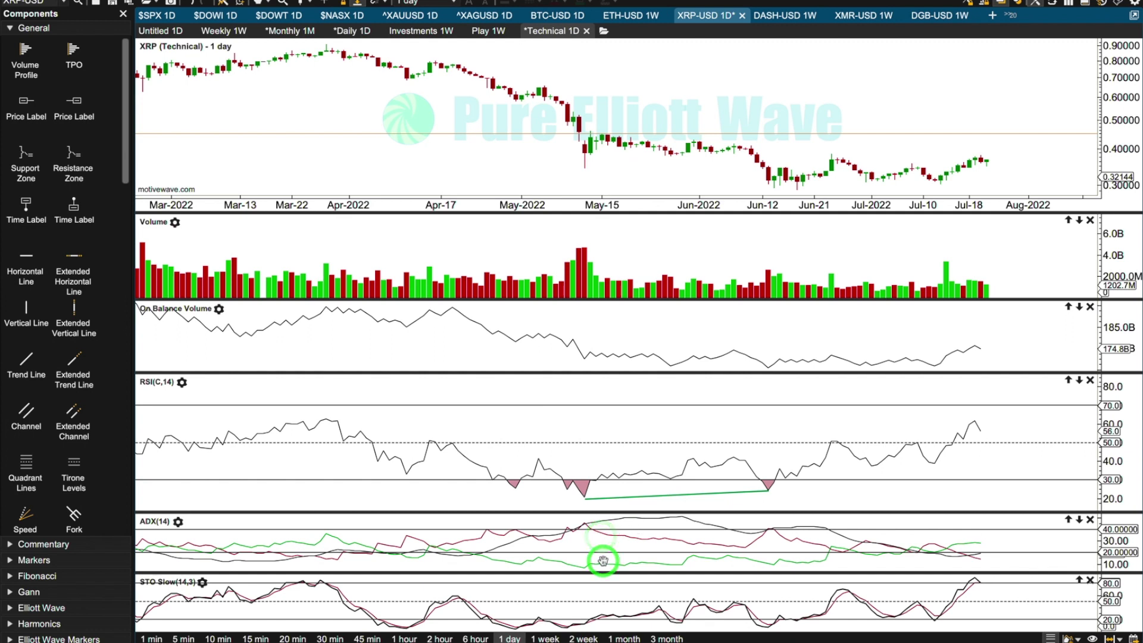
pyautogui.click(769, 540)
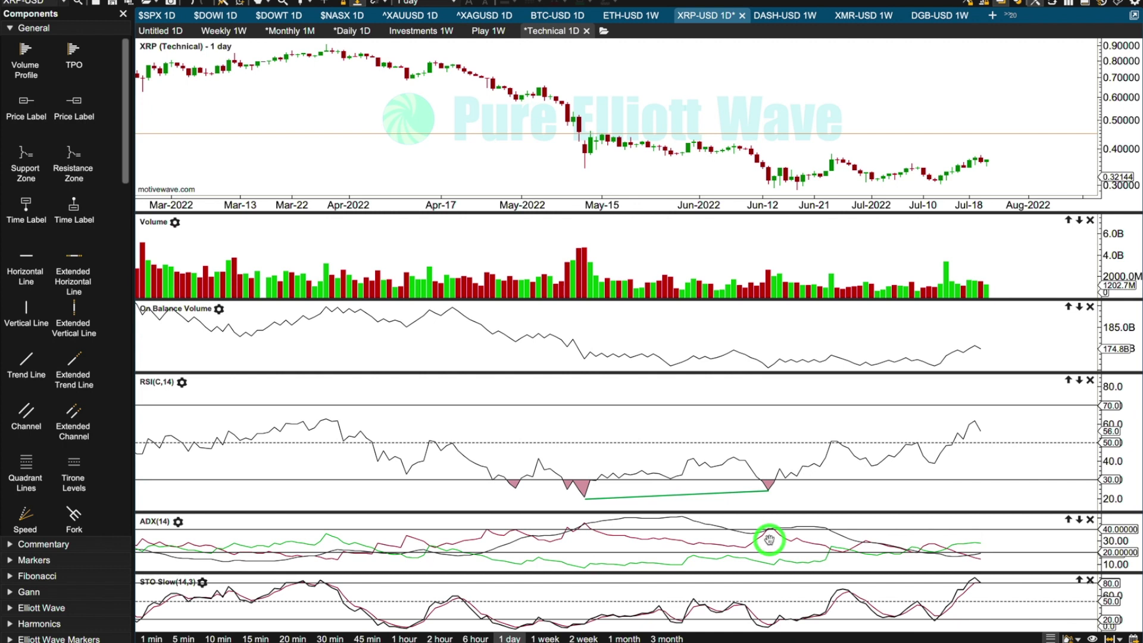
pyautogui.click(786, 501)
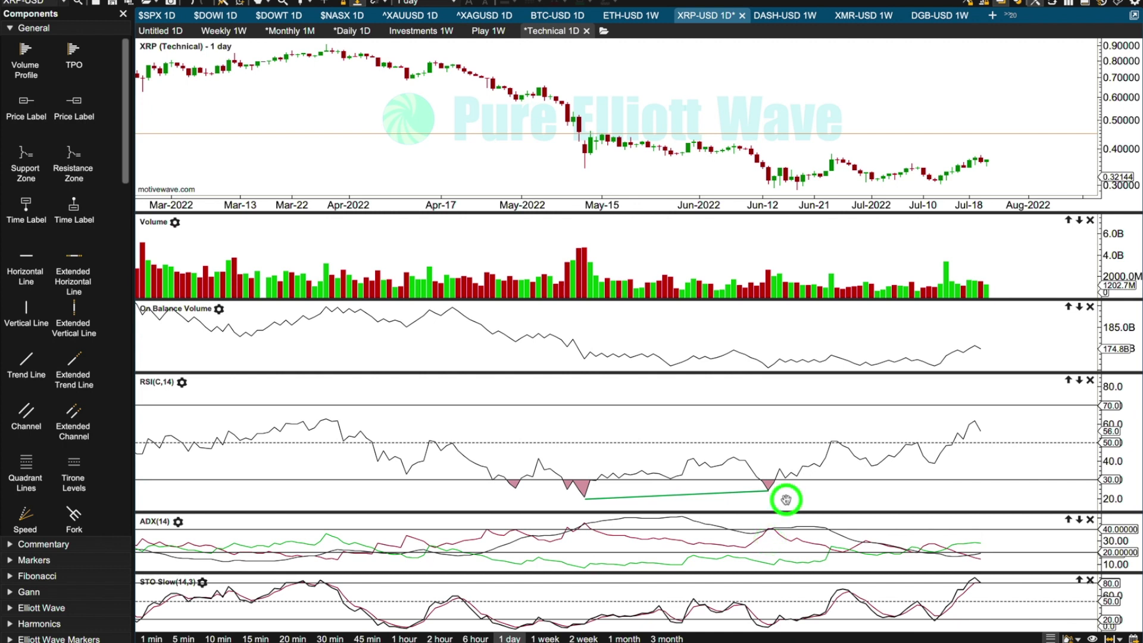
pyautogui.click(804, 173)
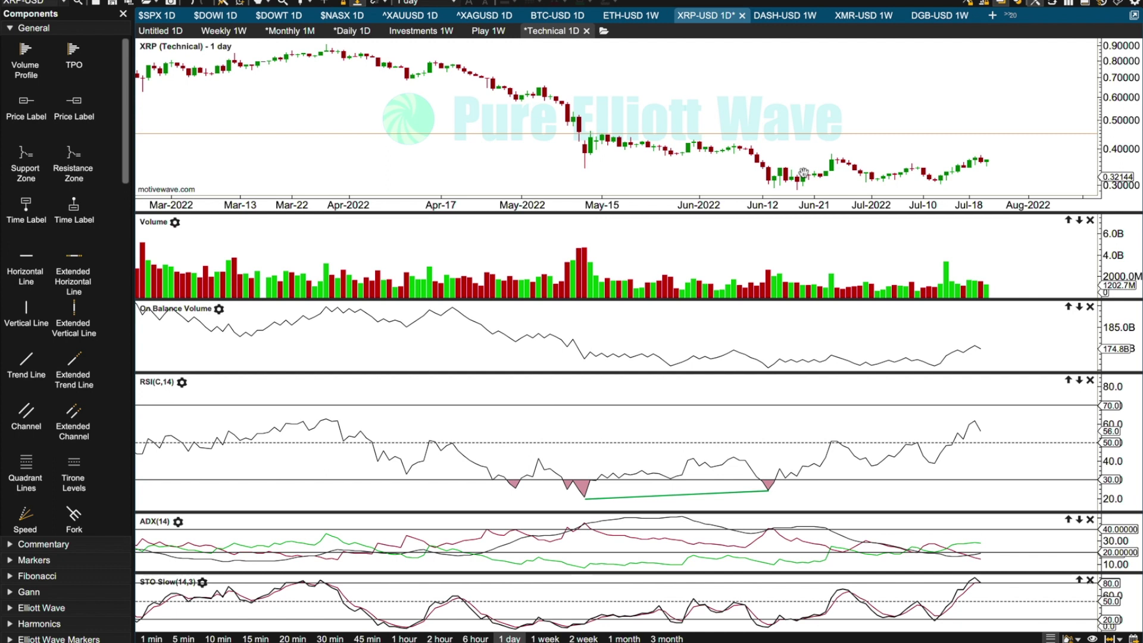
# Step: Change the technical chart's bar size to 1 week
pyautogui.click(545, 638)
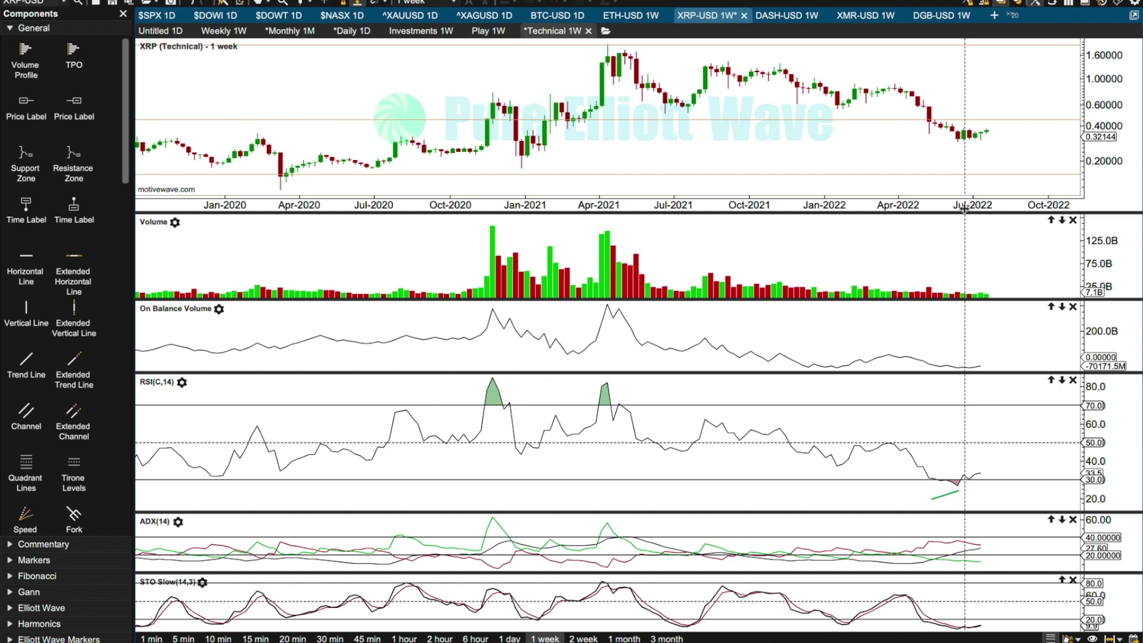
# Step: Bring up the XRP Daily 1D Elliott wave count chart
pyautogui.click(345, 32)
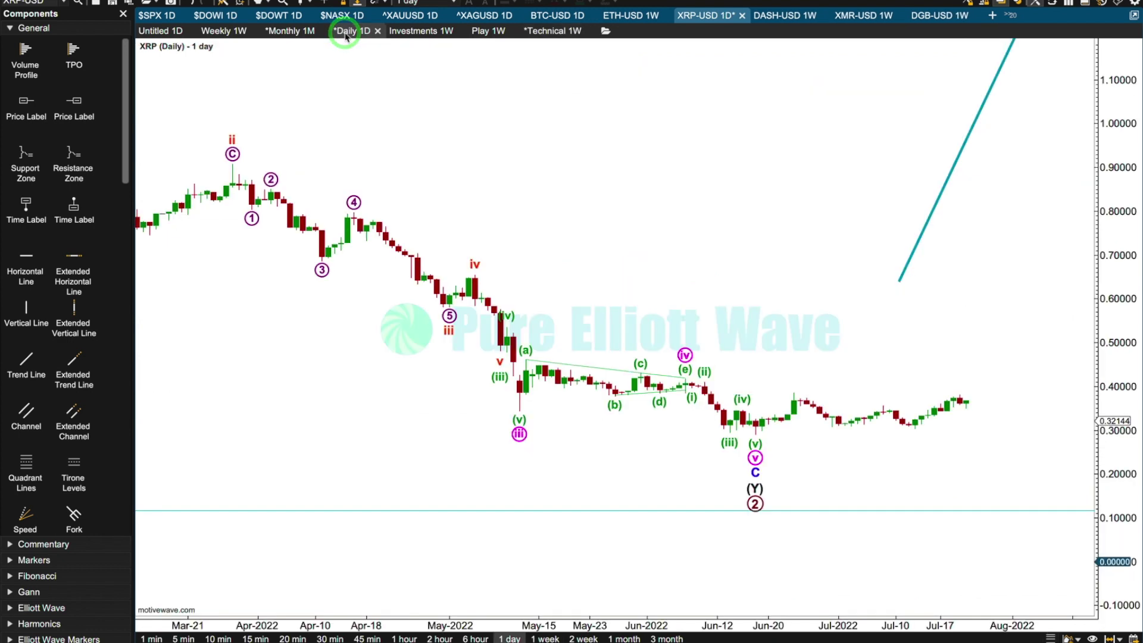
pyautogui.click(587, 619)
pyautogui.moveTo(587, 619)
pyautogui.mouseDown()
pyautogui.moveTo(615, 619)
pyautogui.moveTo(590, 620)
pyautogui.mouseUp()
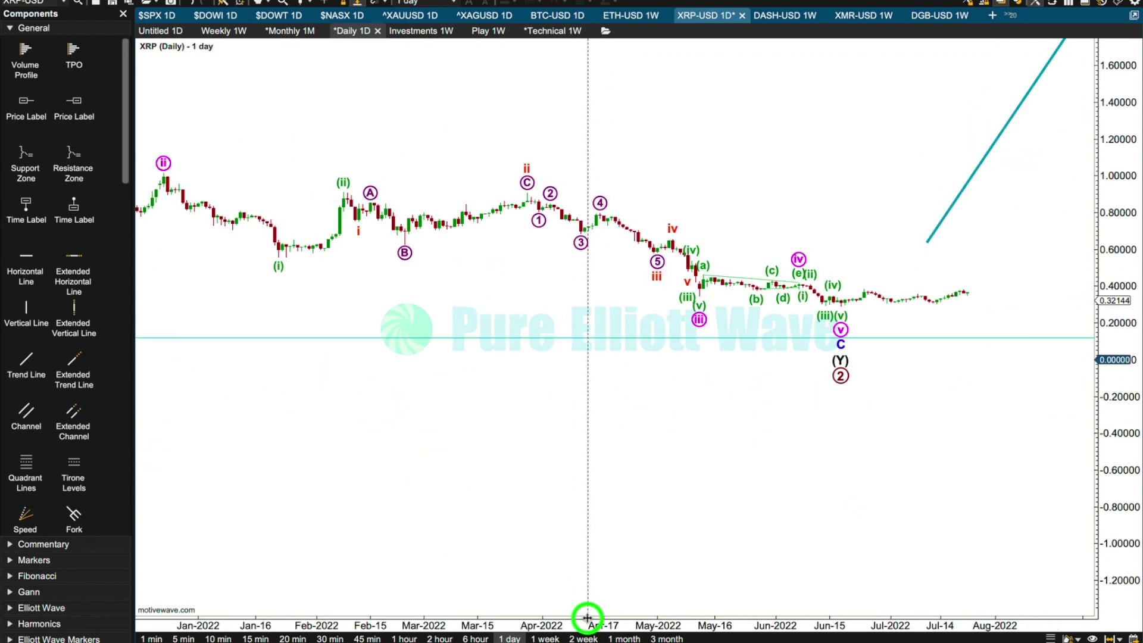
pyautogui.moveTo(588, 536)
pyautogui.mouseDown()
pyautogui.moveTo(625, 535)
pyautogui.moveTo(582, 531)
pyautogui.mouseUp()
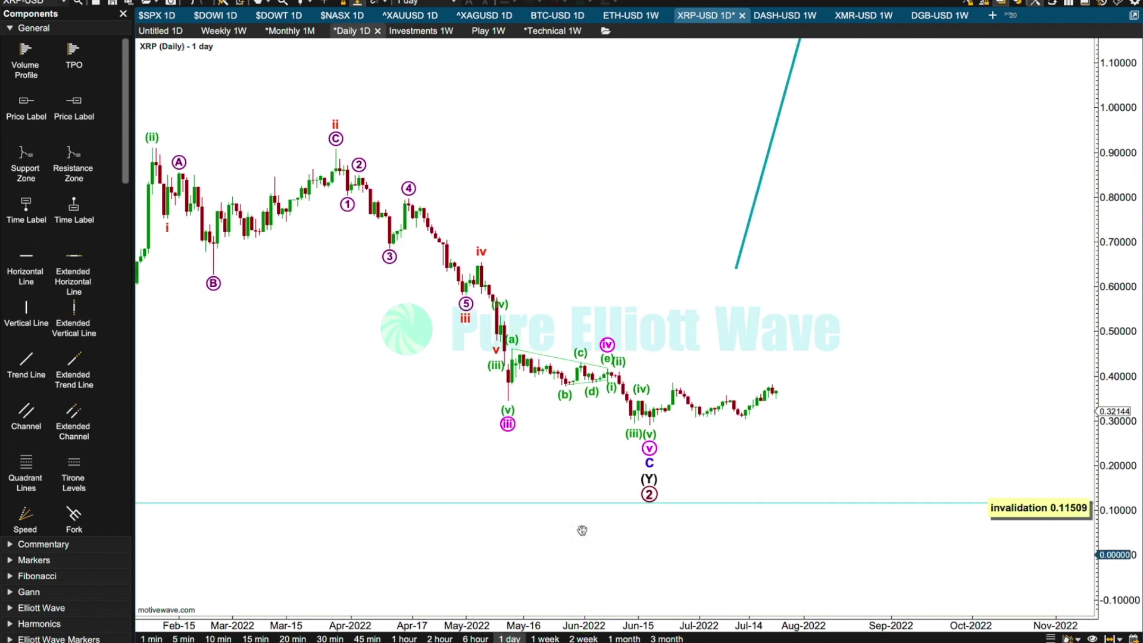